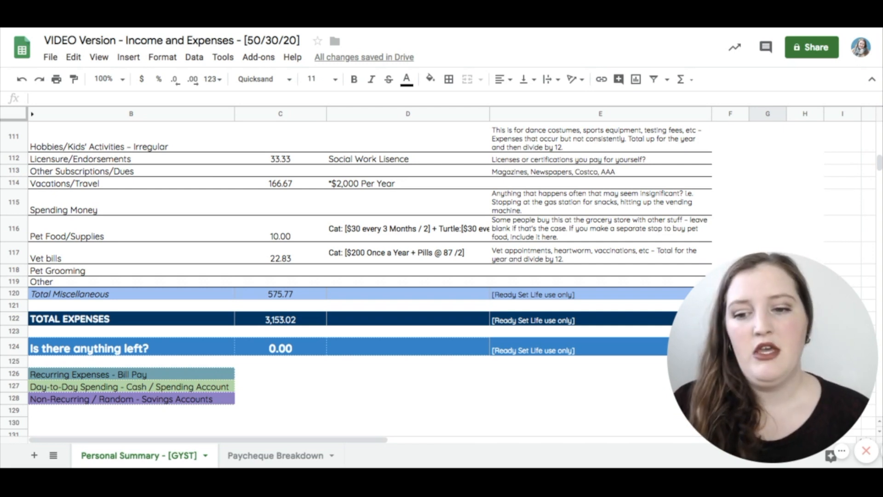
- Review the three colour-coded expense categories in the legend below the budget: recurring, day-to-day and non-recurring
left_click(200, 377)
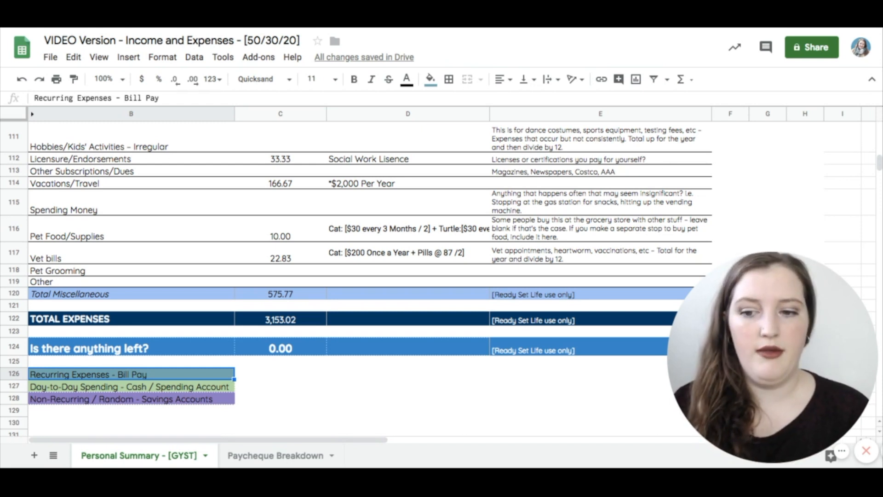
left_click(197, 392)
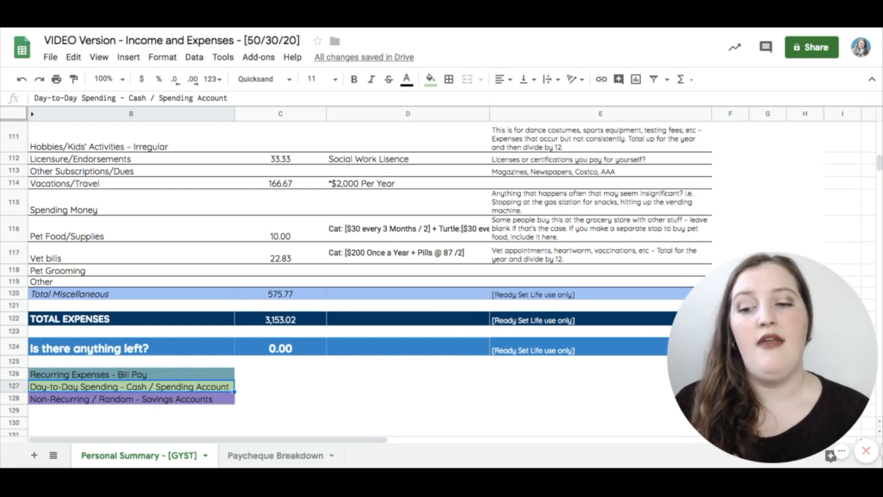
left_click(191, 403)
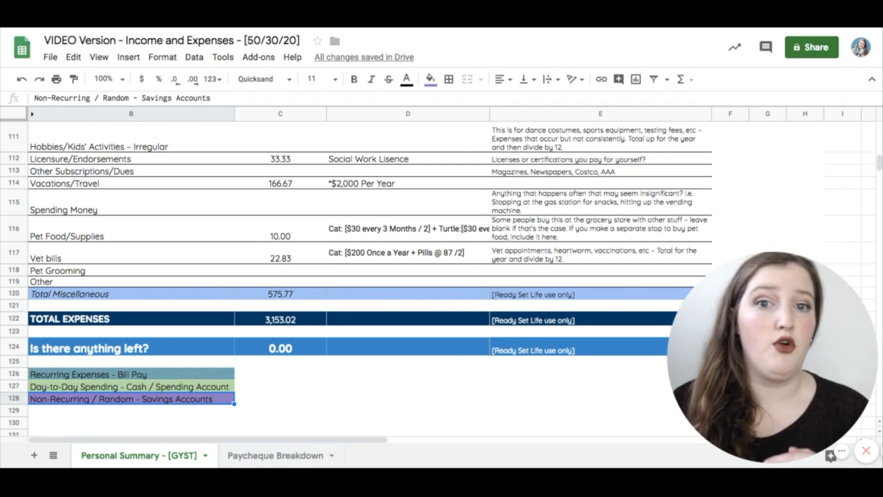
left_click(358, 378)
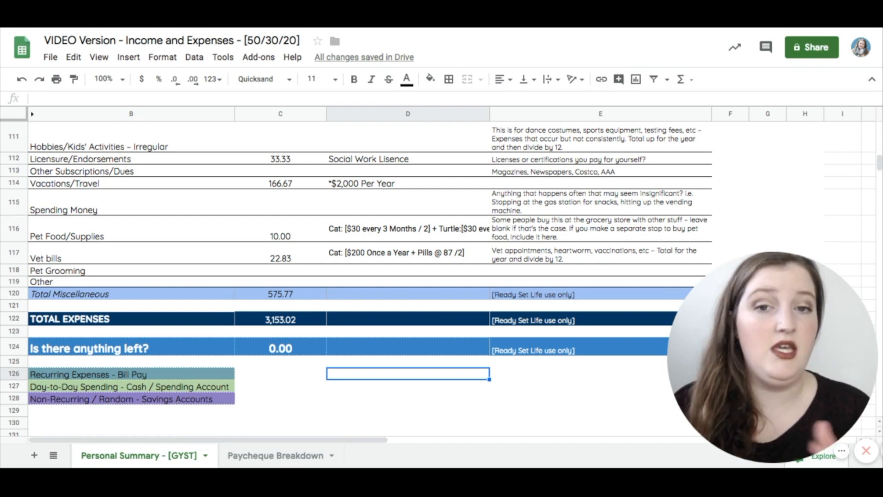
left_click(118, 376)
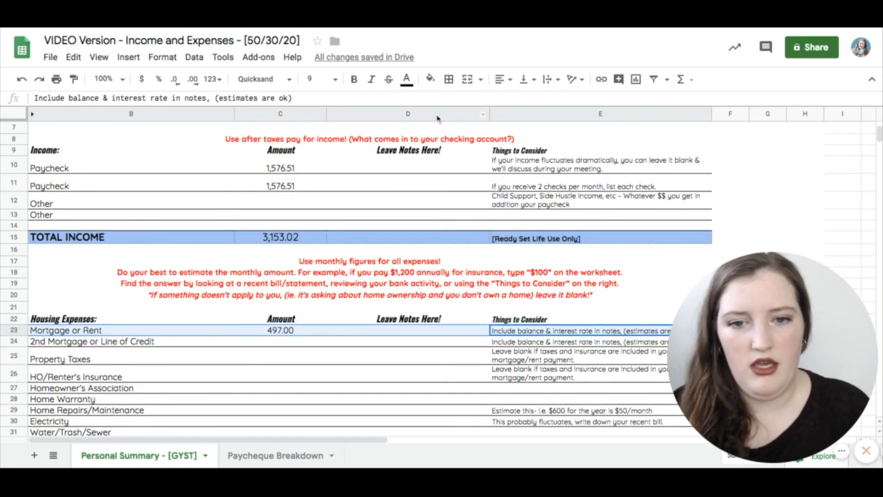
- Fill the Mortgage or Rent row in the Housing section with the teal recurring-expenses colour
left_click(430, 80)
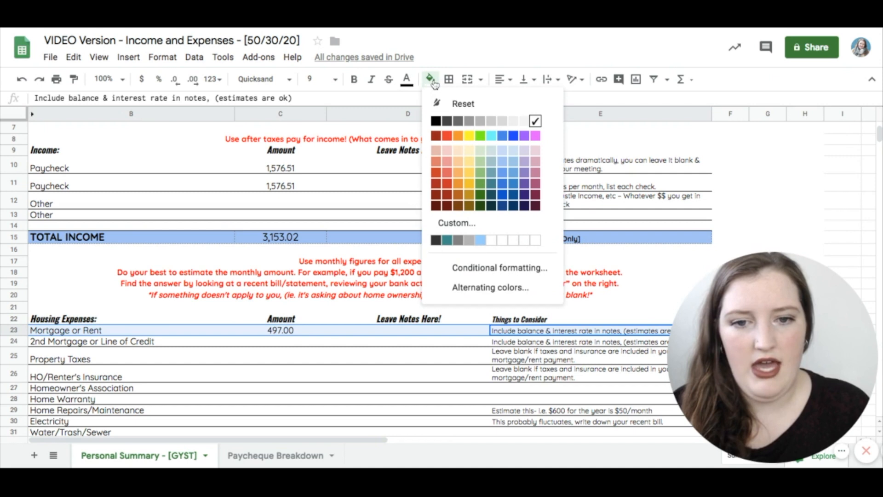
left_click(490, 173)
left_click(405, 362)
- Highlight the Cell phone(s) row in the Housing section, columns B to E, with the recurring-expenses fill colour
scroll(405, 362, "down", 5)
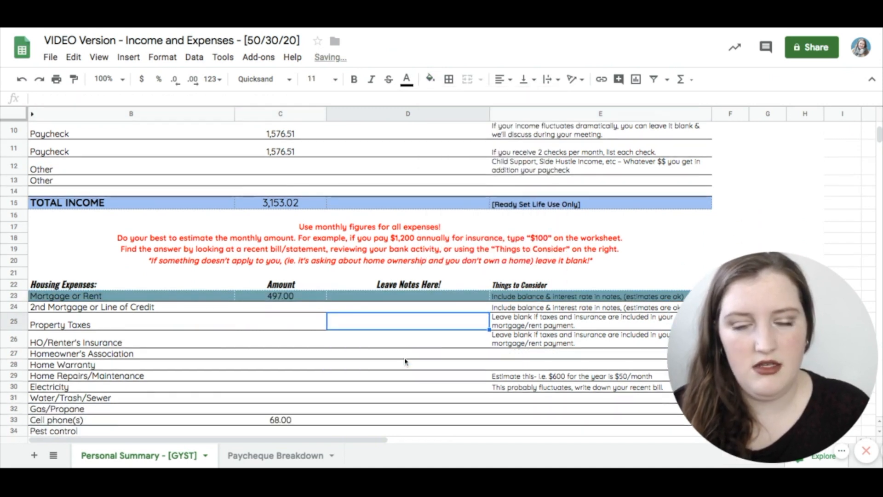
scroll(177, 264, "down", 3)
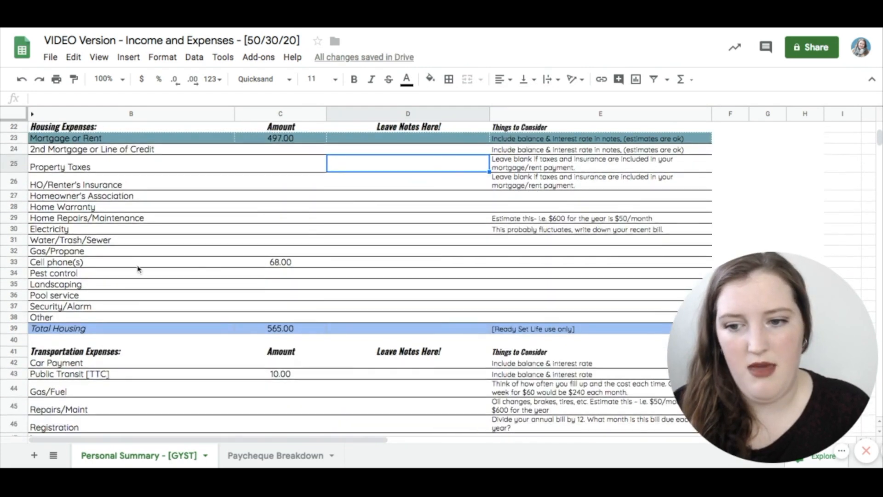
left_click(120, 267)
key("shift+Right")
key("shift+Right")
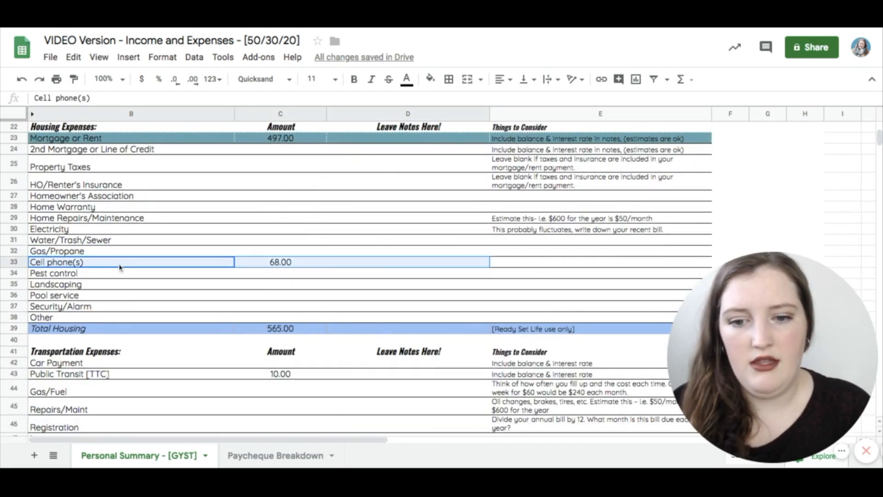
key("shift+Right")
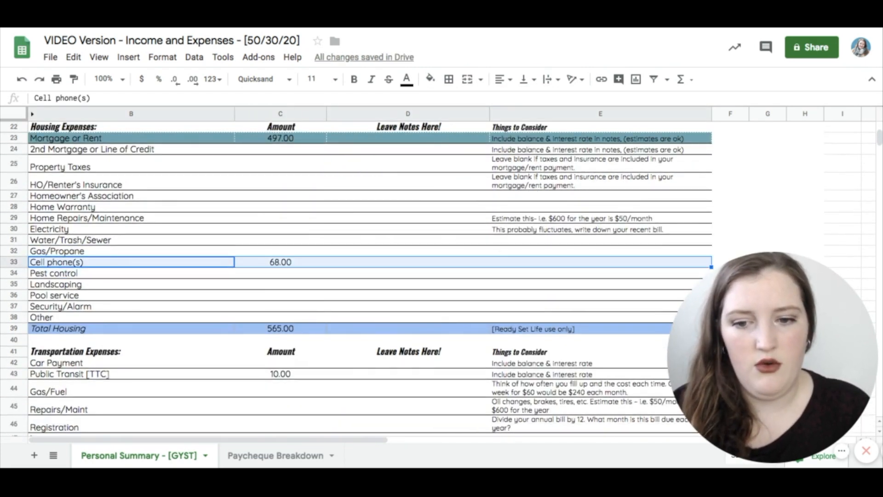
left_click(431, 79)
left_click(480, 162)
left_click(405, 306)
- Fill the TFSA row in the Savings section, columns B to E, with the teal recurring-expenses colour
scroll(406, 306, "down", 5)
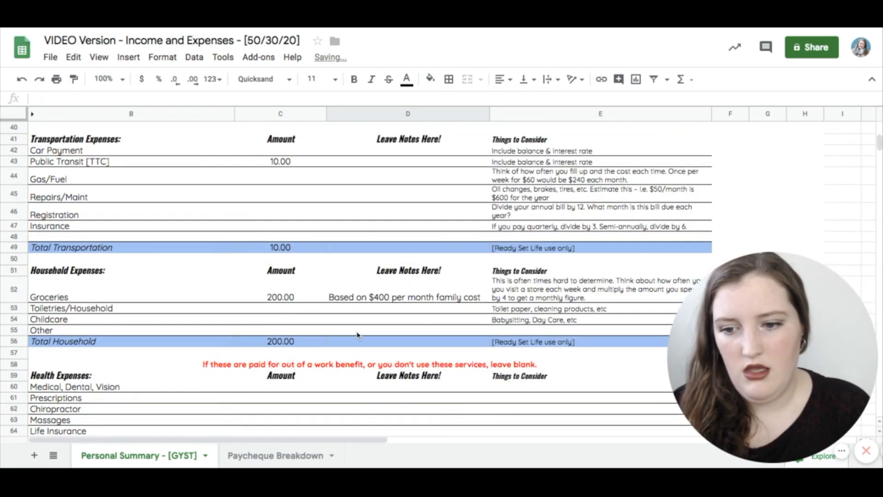
scroll(358, 396, "down", 3)
scroll(357, 395, "down", 4)
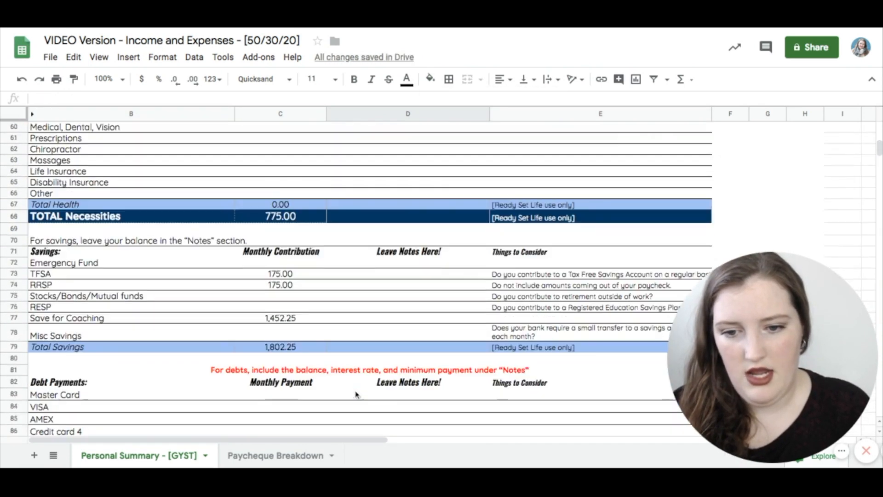
left_click(131, 276)
key("shift+Right")
key("shift+Right")
key("shift+Up")
key("shift+Up")
key("shift+Down")
key("shift+Down")
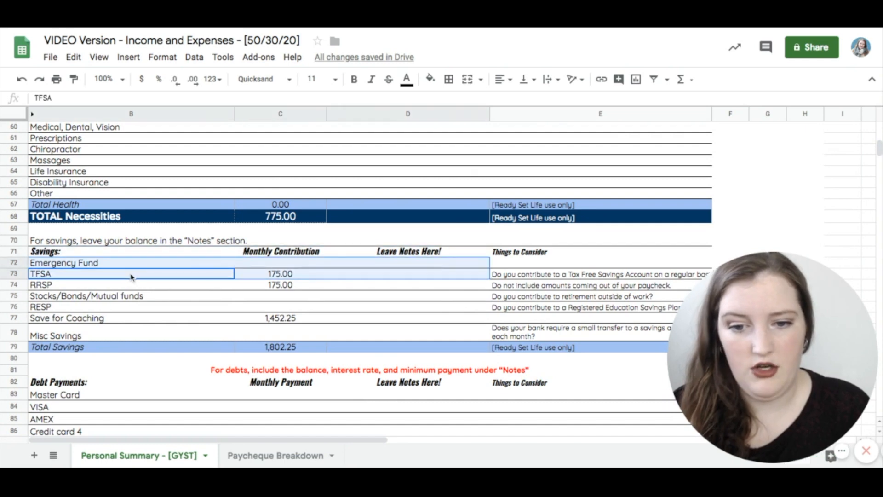
key("shift+Right")
left_click(431, 79)
left_click(490, 172)
- Fill the RRSP row in the Savings section with the same teal colour
left_click_drag(212, 287, 598, 285)
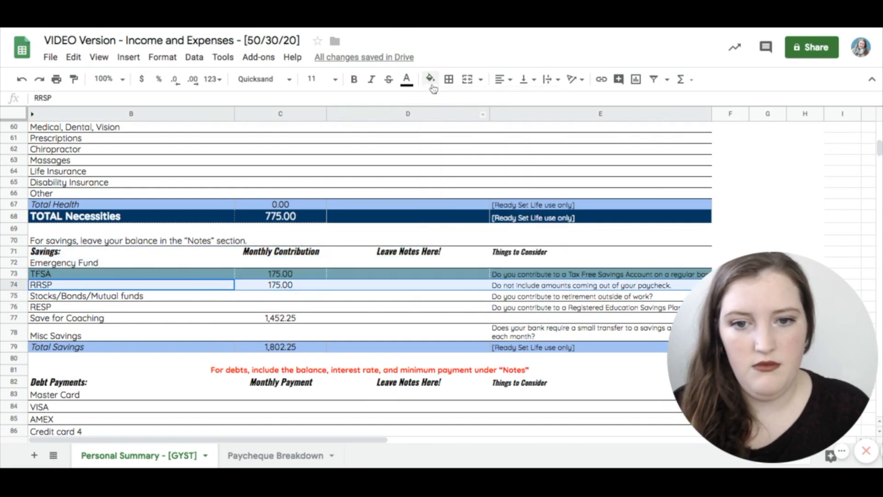
left_click(430, 79)
left_click(490, 171)
- Fill the Save for Coaching row in the Savings section with teal
left_click_drag(184, 318, 598, 318)
left_click(431, 79)
left_click(490, 172)
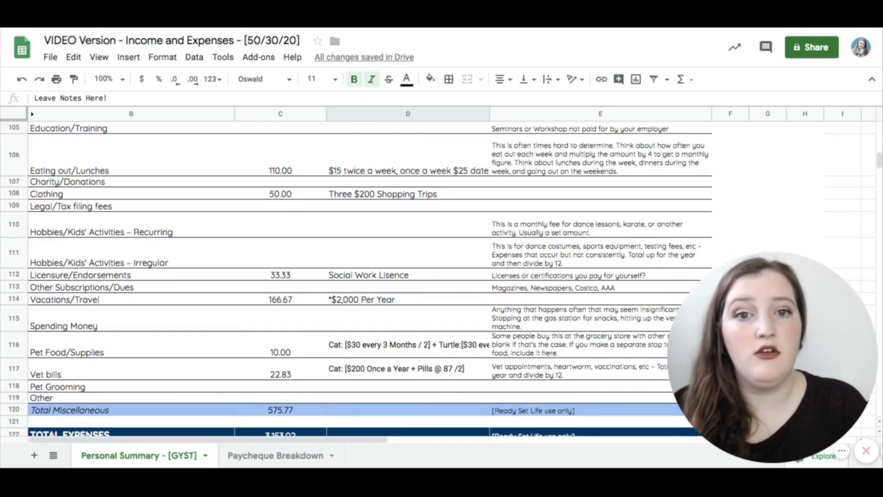
- Fill the Extras/Miscellaneous rows from Entertainment Subscriptions to DirectTV/Dish with the teal recurring-expenses colour
scroll(357, 276, "down", 6)
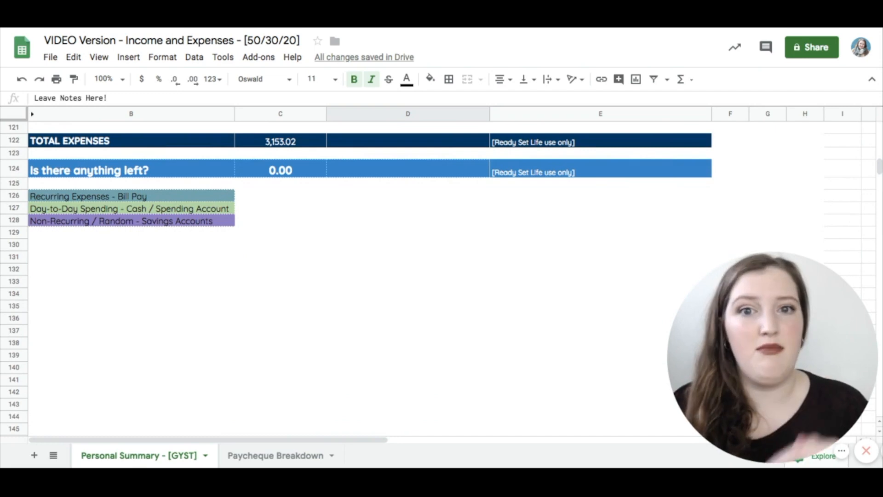
left_click(131, 209)
scroll(351, 280, "up", 20)
scroll(310, 358, "down", 15)
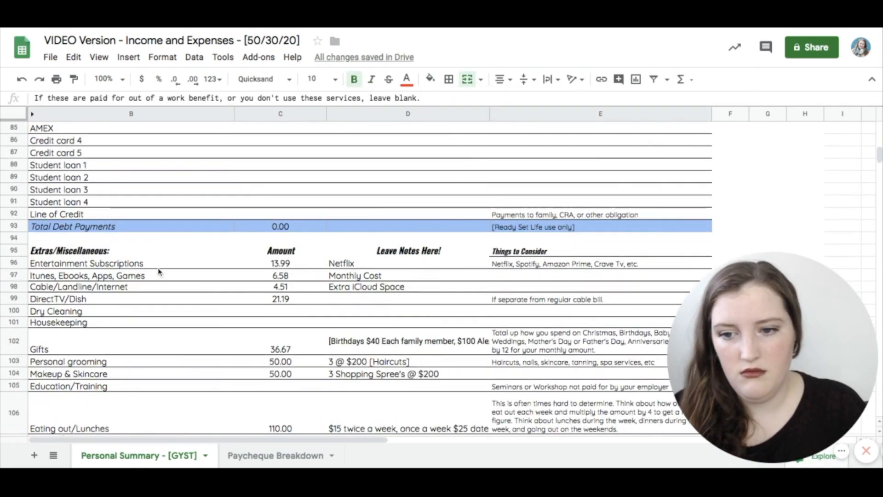
left_click_drag(203, 251, 598, 251)
left_click(431, 79)
left_click(493, 165)
- Fill the Eating out/Lunches row with the green day-to-day spending colour
left_click_drag(203, 287, 598, 286)
scroll(375, 361, "down", 2)
left_click(313, 361)
scroll(317, 376, "down", 2)
left_click(318, 376)
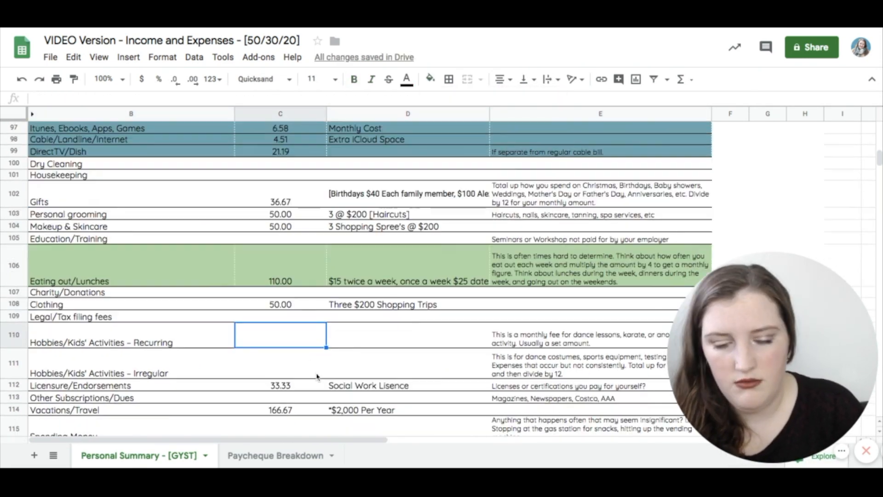
- Fill the Save for Coaching row with the purple non-recurring colour
scroll(346, 321, "down", 5)
left_click_drag(202, 256, 598, 279)
scroll(346, 321, "up", 20)
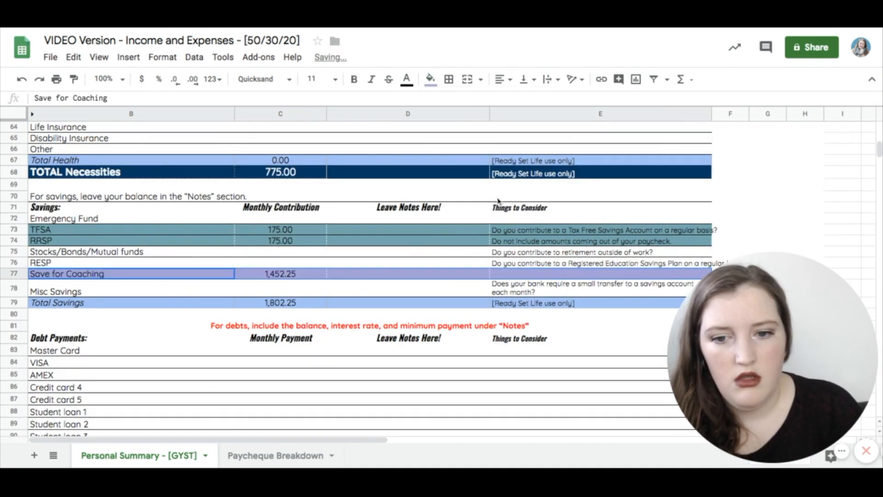
- Examine the colour-coded rows in the Household, Savings and Extras/Miscellaneous sections, including RRSP, Save for Coaching, Gifts and Entertainment Subscriptions
scroll(343, 265, "down", 3)
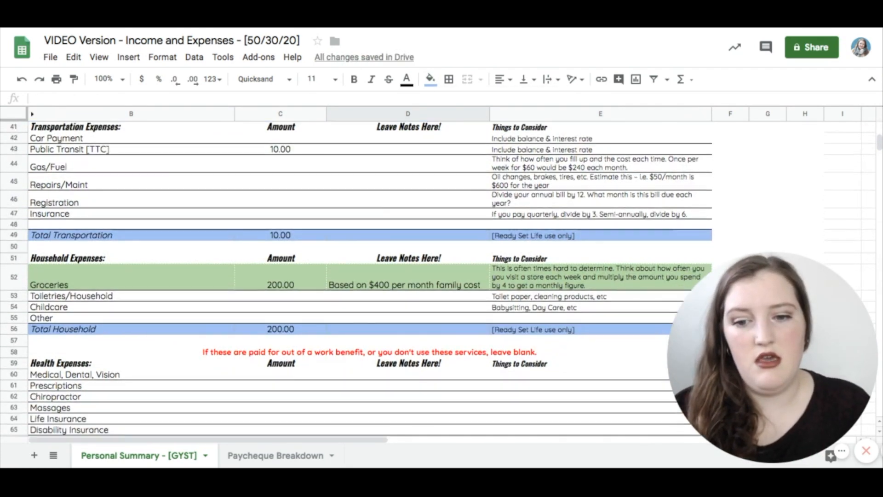
scroll(334, 342, "down", 2)
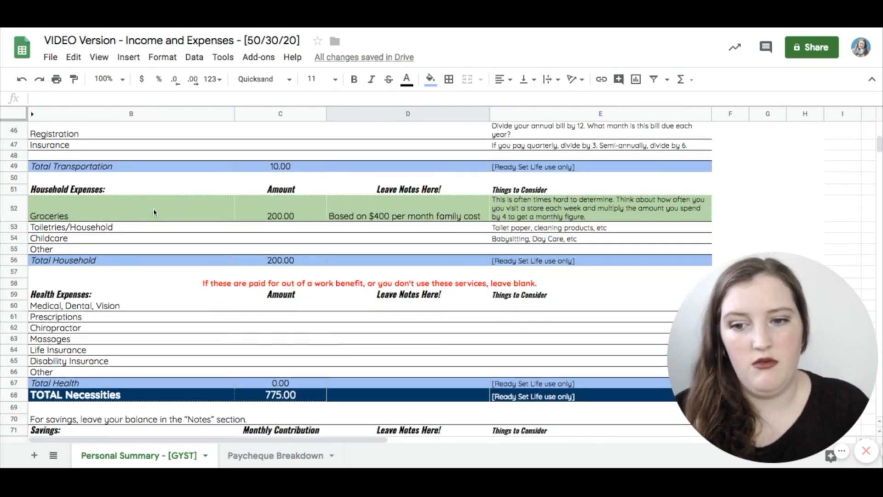
scroll(404, 223, "down", 5)
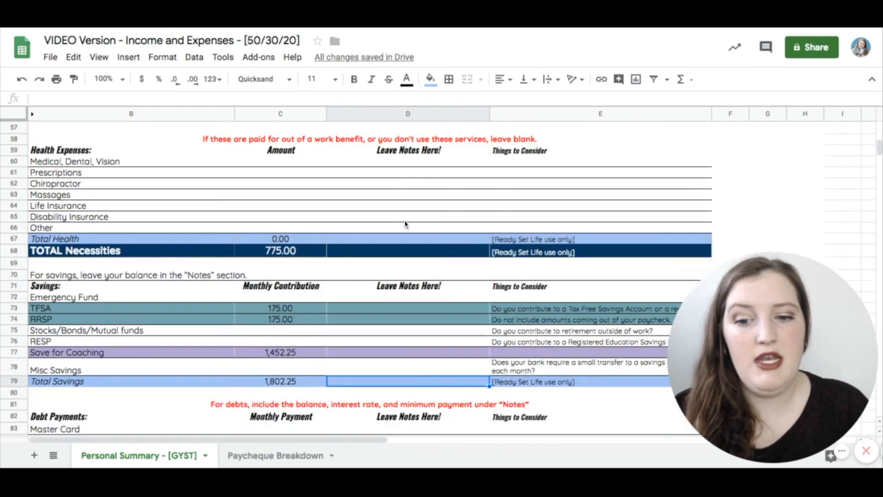
left_click(297, 285)
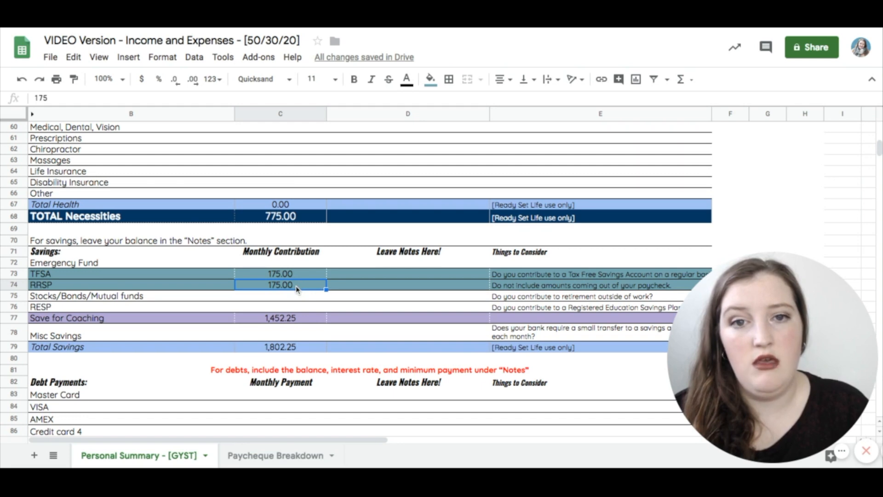
left_click(308, 321)
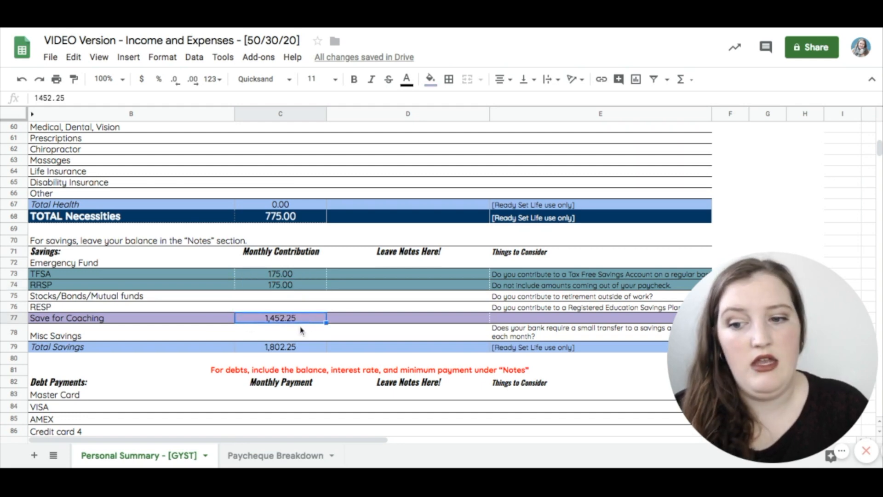
scroll(302, 330, "down", 10)
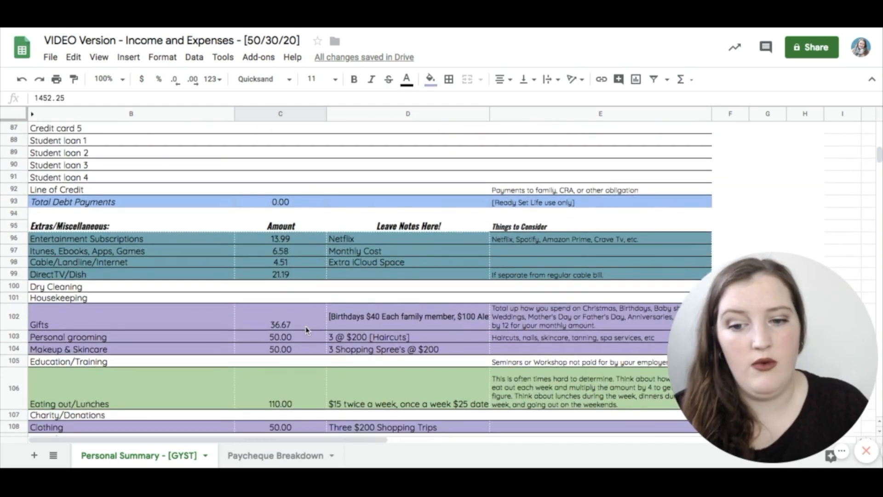
scroll(305, 324, "down", 1)
left_click(295, 309)
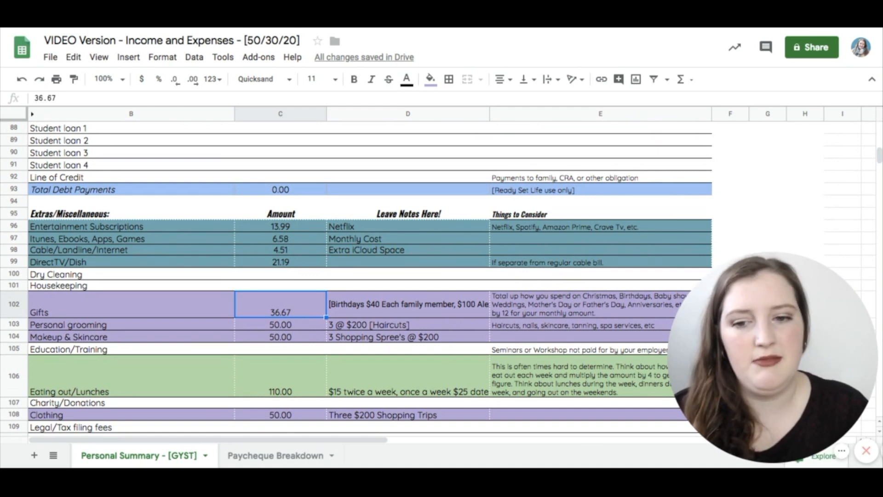
scroll(301, 323, "down", 3)
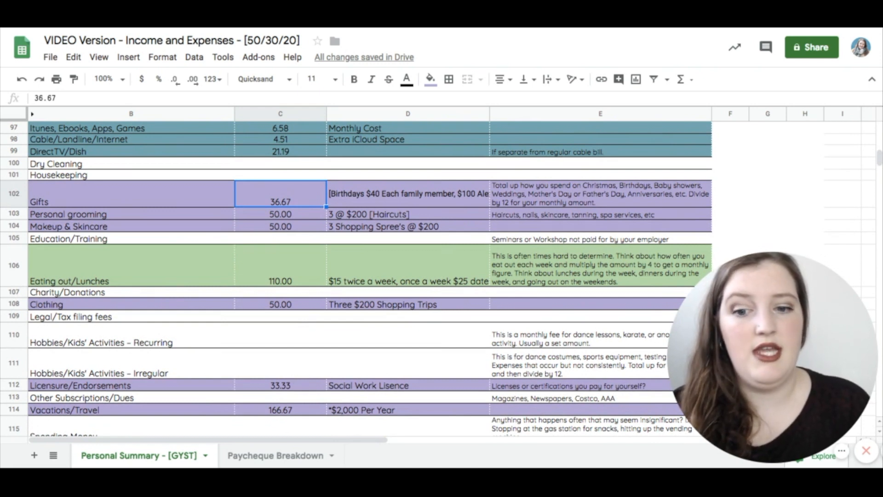
scroll(326, 351, "up", 2)
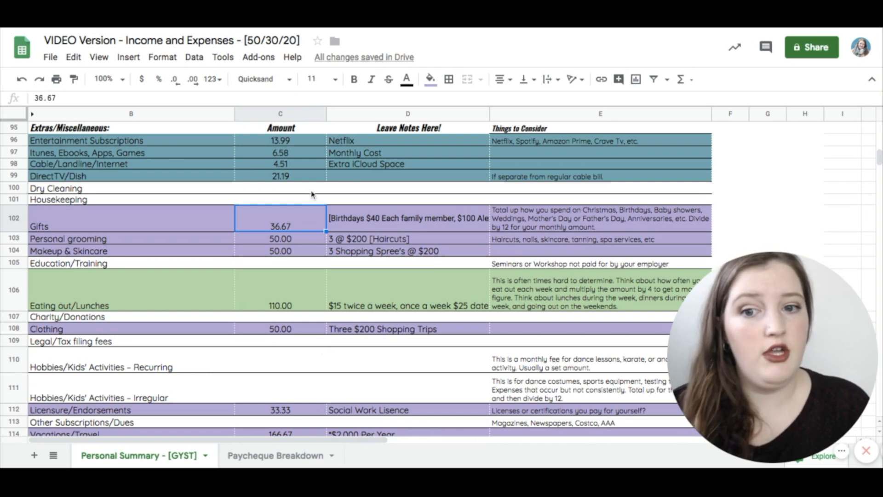
left_click(214, 140)
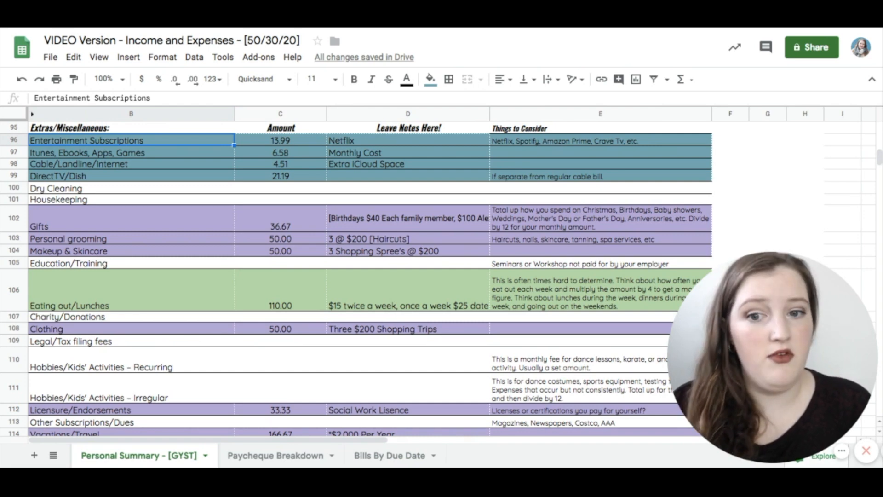
- Enter a BILLS: DUE DATE list in rows 131 to 139 with each recurring bill's name, due day and amount, from Mortgage or Rent to DirectTV/Dish
scroll(150, 307, "down", 8)
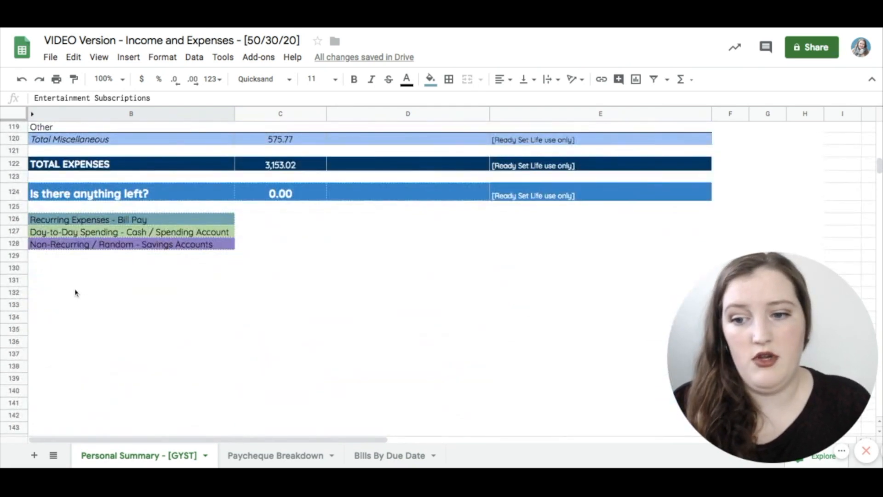
left_click(76, 290)
type("BILLS: DUE DATE Mortgage or Rent\t01\t497.00 Cell phone(s)\t02\t68.00 TFSA\t15\t175.00 RRSP\t30\t175.00 Entertainment Subscriptions\t17\t13.99 Itunes, Ebooks, Apps, Games\t07\t6.58 Cable/Landline/Internet\t20\t4.51 DirectTV/Dish\t10\t21.19")
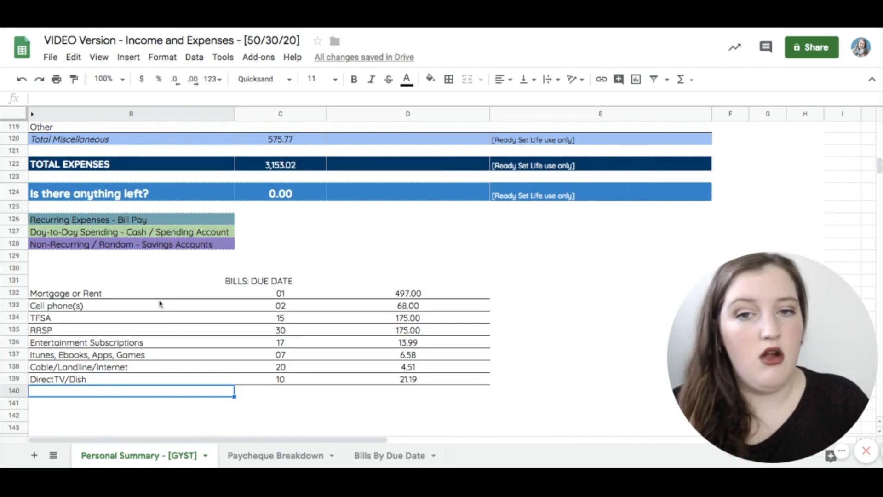
left_click(120, 404)
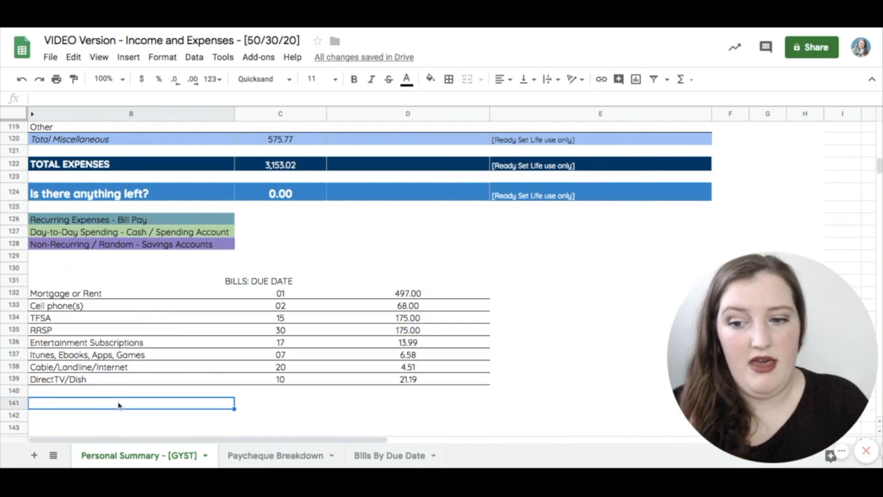
- Sort the bill list in B132:D139 by due date in column C, ascending
left_click(286, 297)
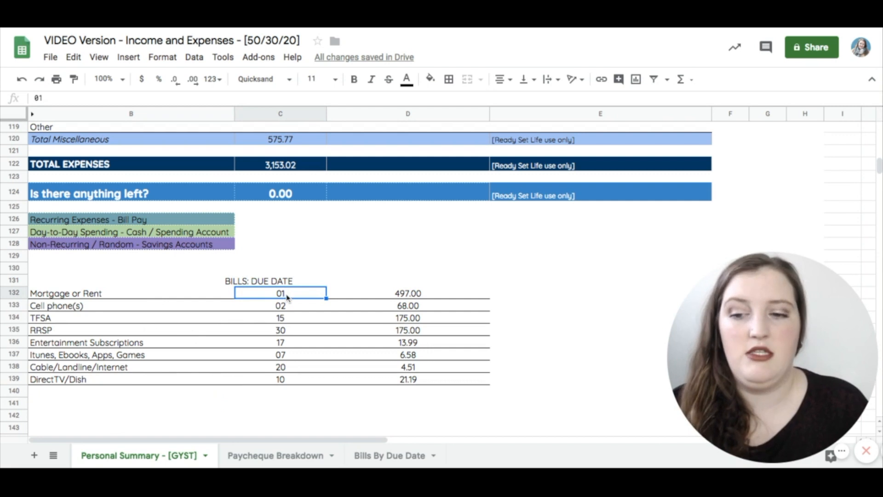
left_click(291, 355)
left_click(300, 418)
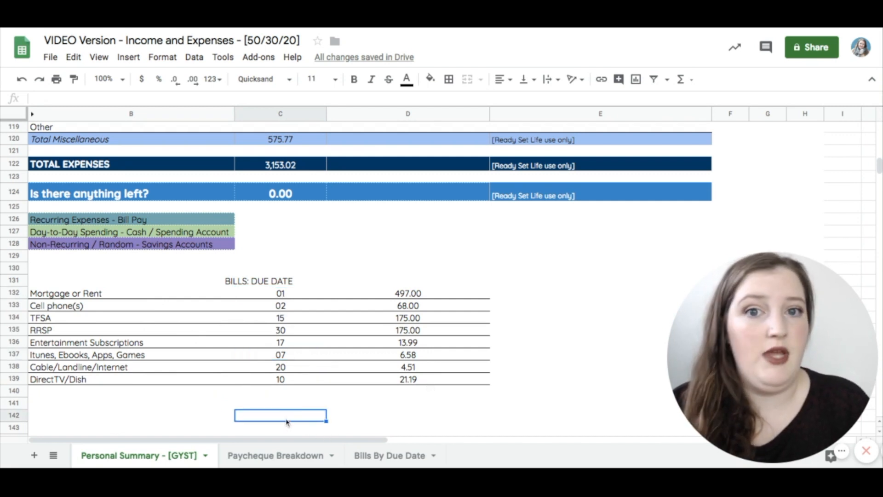
left_click_drag(405, 380, 98, 297)
right_click(101, 304)
left_click(164, 400)
left_click(384, 238)
left_click(559, 316)
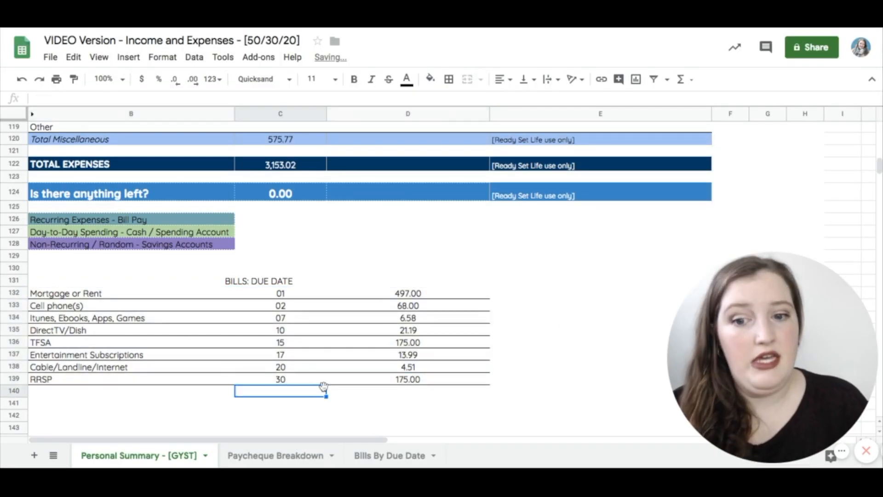
- Insert a blank row above Entertainment Subscriptions to split the bill list after the TFSA row
left_click(289, 342)
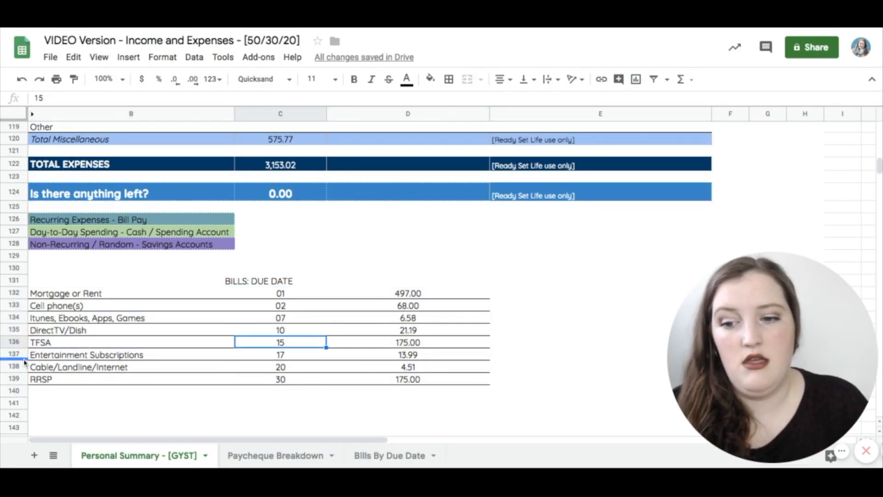
left_click(14, 354)
right_click(17, 356)
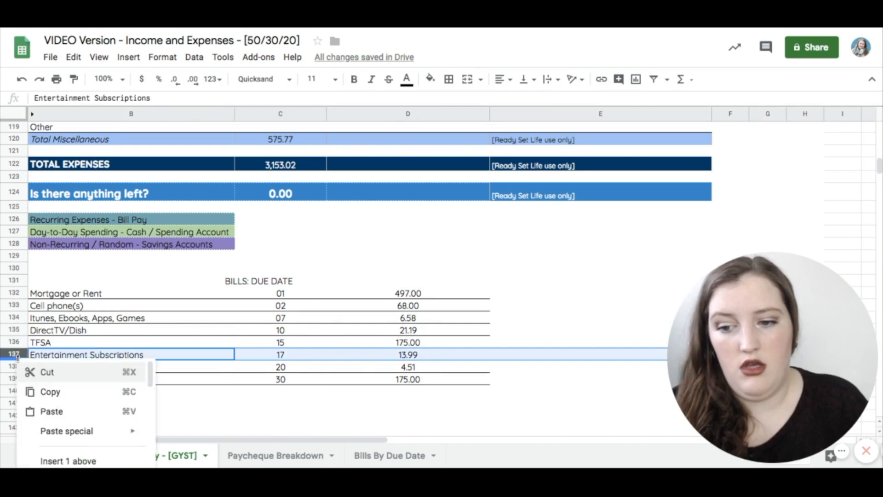
scroll(51, 411, "down", 2)
left_click(63, 401)
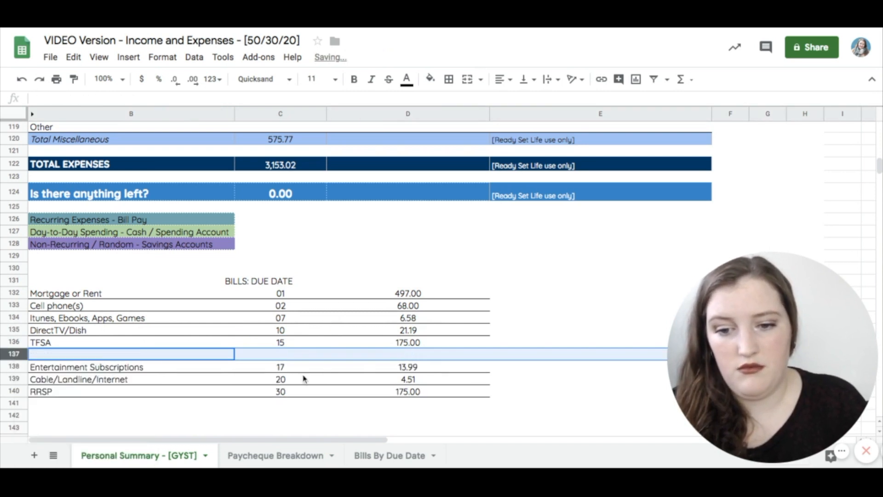
- Examine the two bill groups, Mortgage or Rent through TFSA and Entertainment Subscriptions through RRSP
left_click(295, 346)
left_click(110, 296)
key("shift+Down")
key("shift+Down")
key("shift+Down")
key("shift+Down")
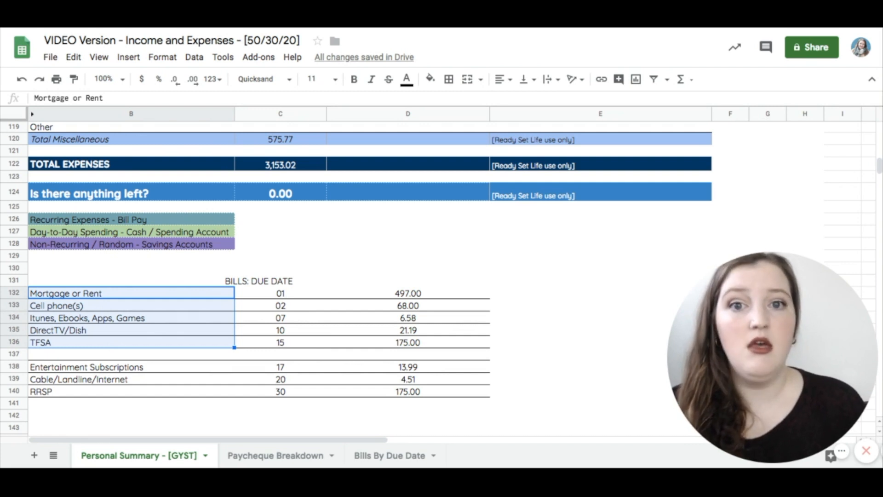
left_click(272, 415)
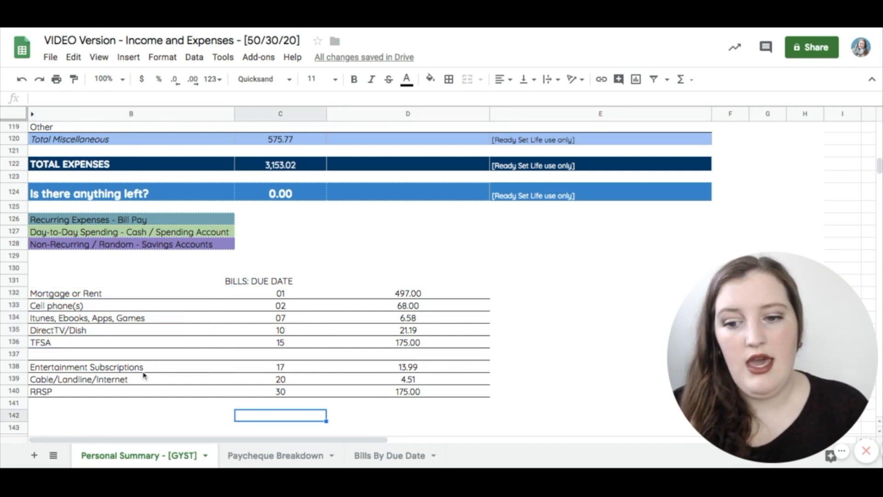
left_click(138, 367)
key("shift+Down")
key("shift+Down")
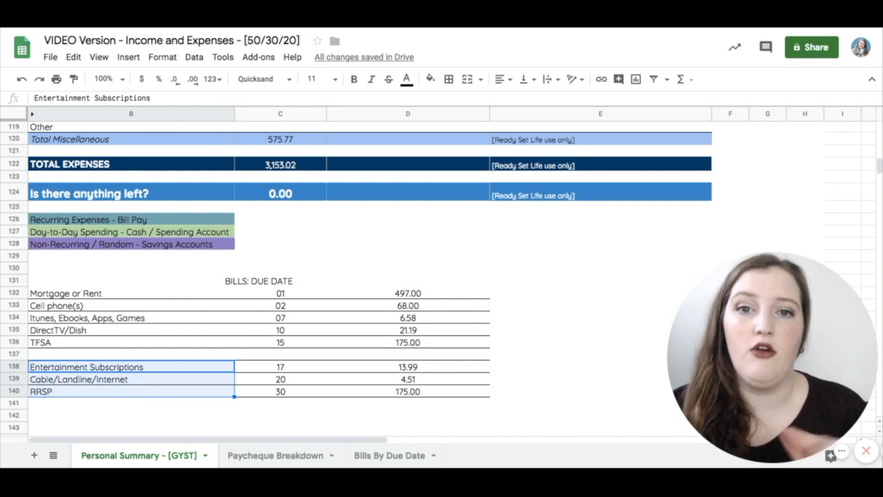
left_click(151, 415)
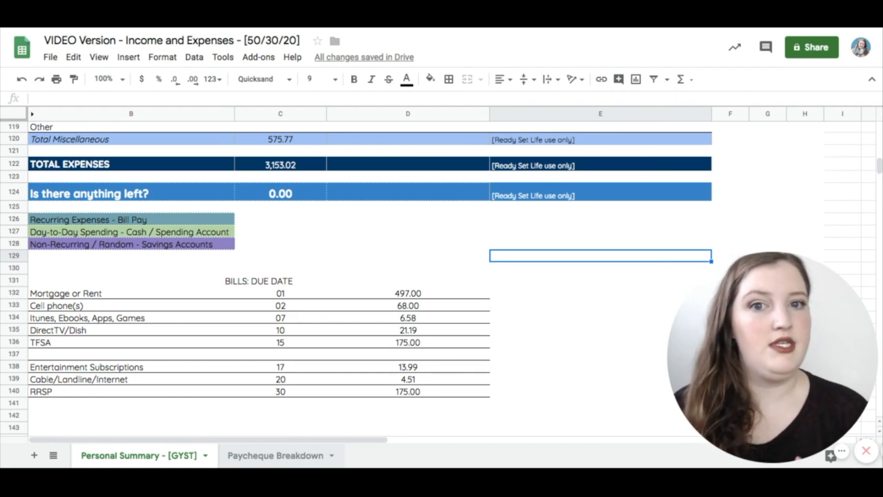
- Enter 02/15/19 as the first month's 1st paycheque date on the Paycheque Breakdown sheet
left_click(276, 455)
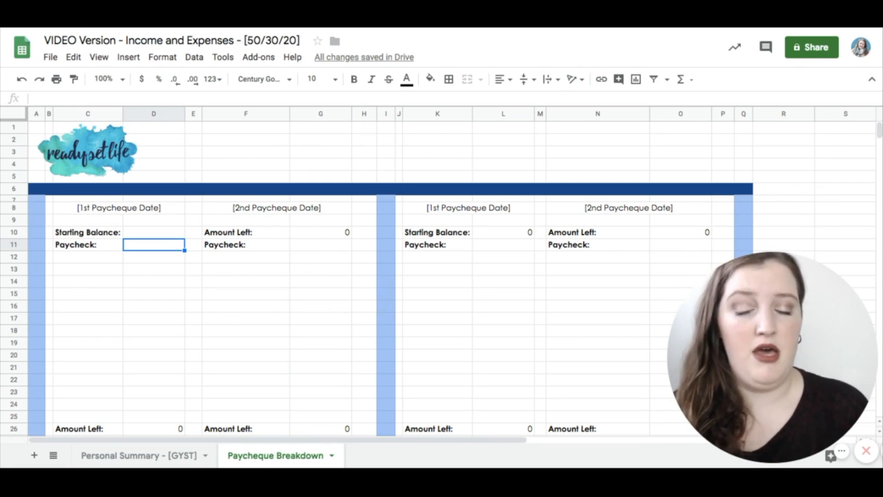
left_click(118, 211)
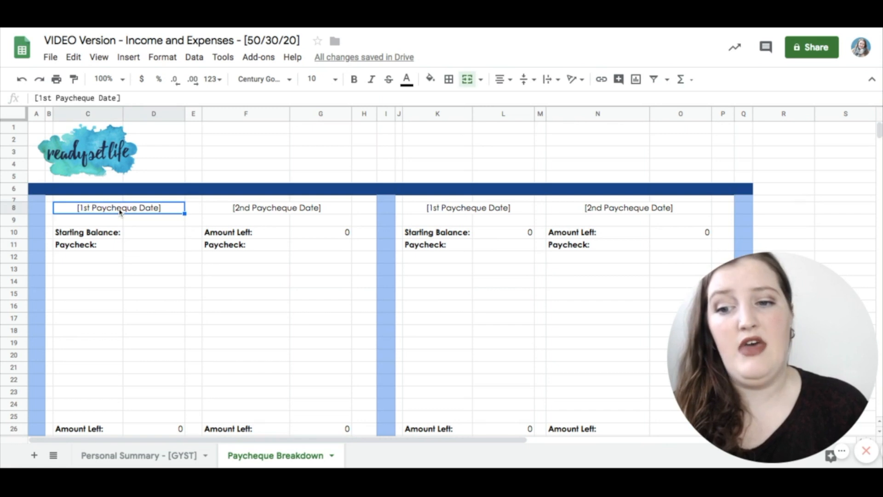
left_click(270, 212)
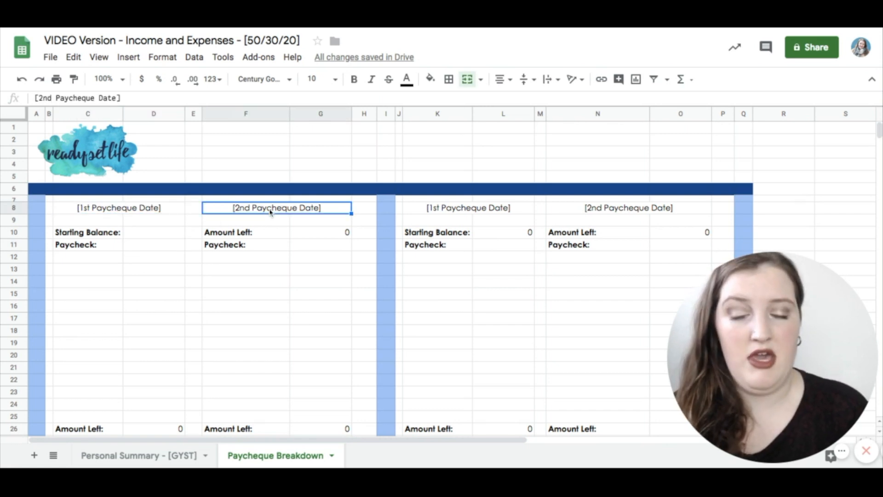
left_click(150, 214)
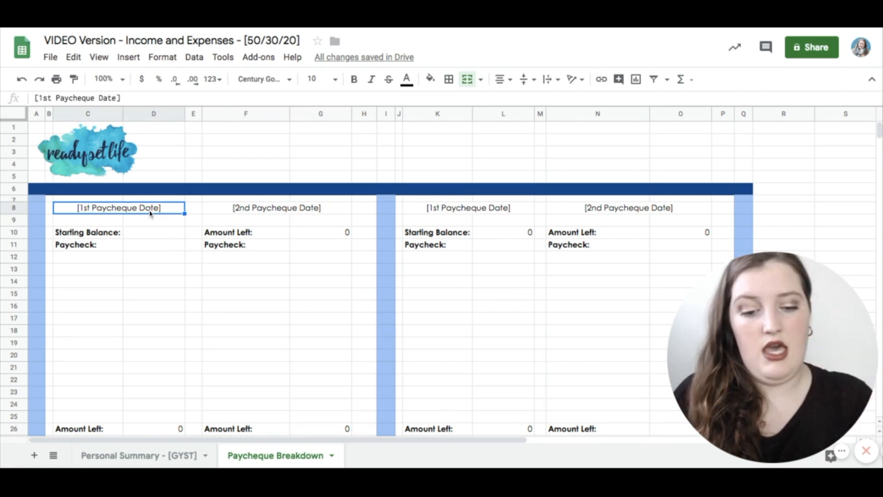
type("02/15/")
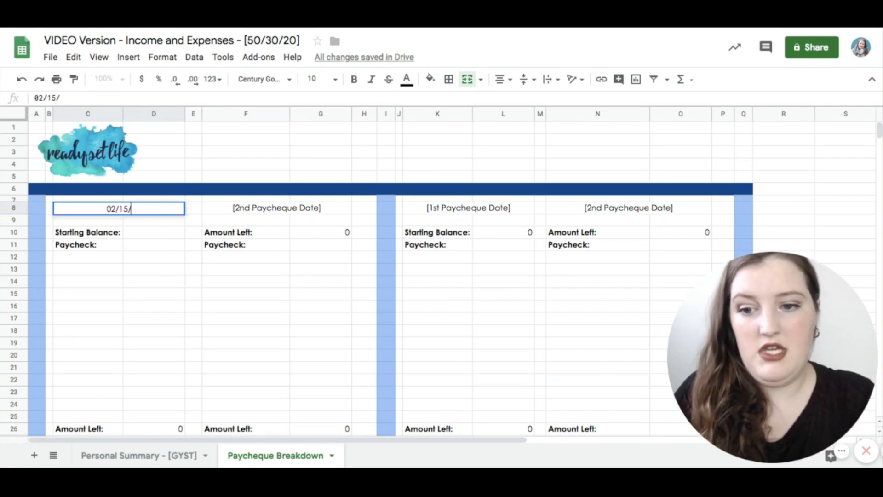
type("19")
key("Return")
key("Up")
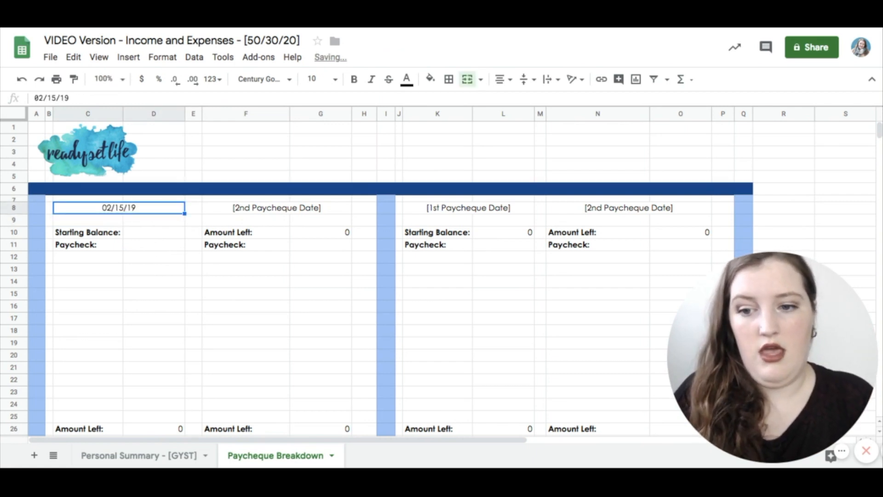
- Copy the first paycheque date into the first month's 2nd paycheque heading and change it to 02/28/19
key("super+c")
key("Right")
key("Right")
key("super+v")
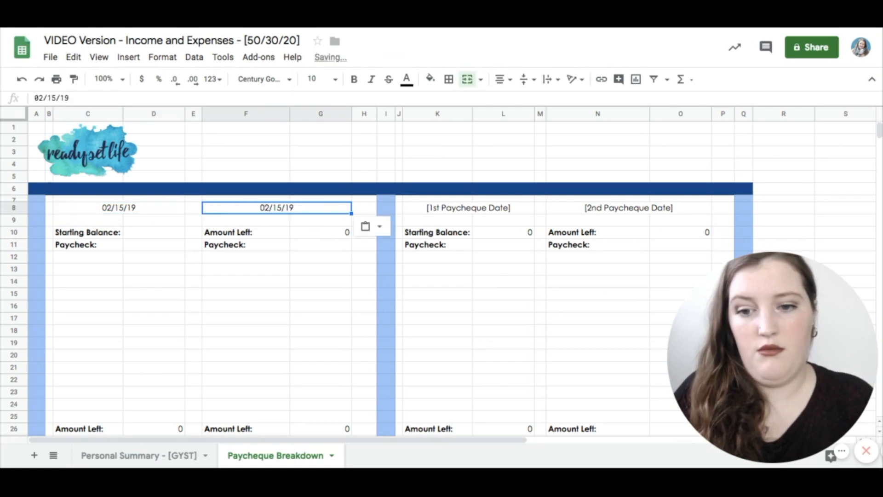
left_click(51, 98)
key("BackSpace")
key("BackSpace")
type("28")
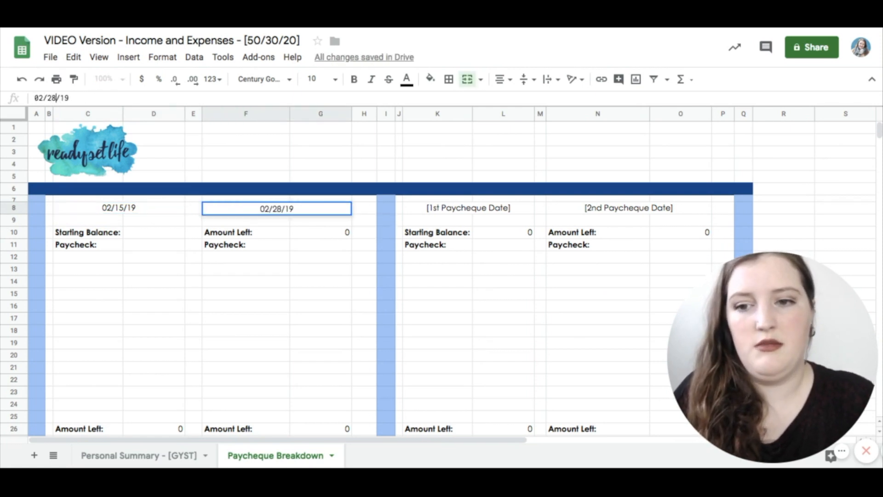
key("Return")
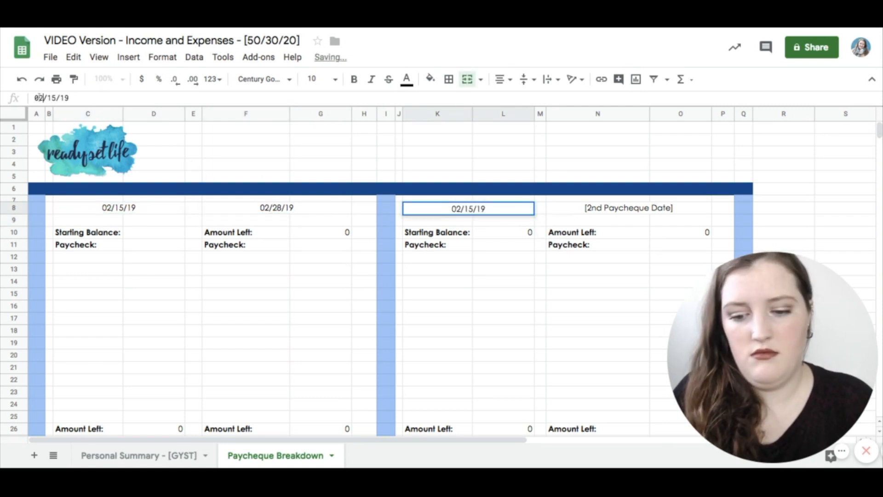
- Fill in the second month's paycheque date headings as 03/15/19 and 03/31/19, reusing the copied dates
key("Left")
key("Left")
key("Left")
key("Left")
key("super+c")
key("Right")
key("Right")
key("Right")
key("Right")
key("Right")
key("Right")
key("super+v")
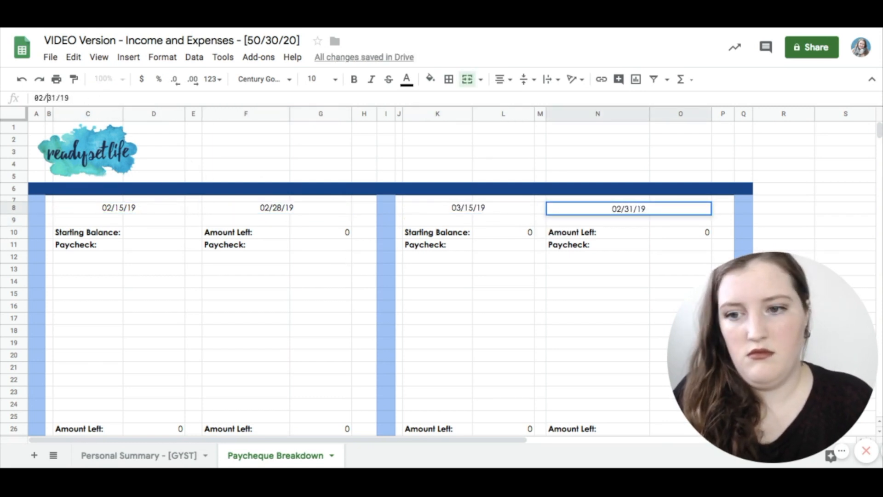
- Copy the 1,576.51 paycheck from the Personal Summary sheet into the Paycheck cells for 02/15/19 and 02/28/19
left_click(170, 250)
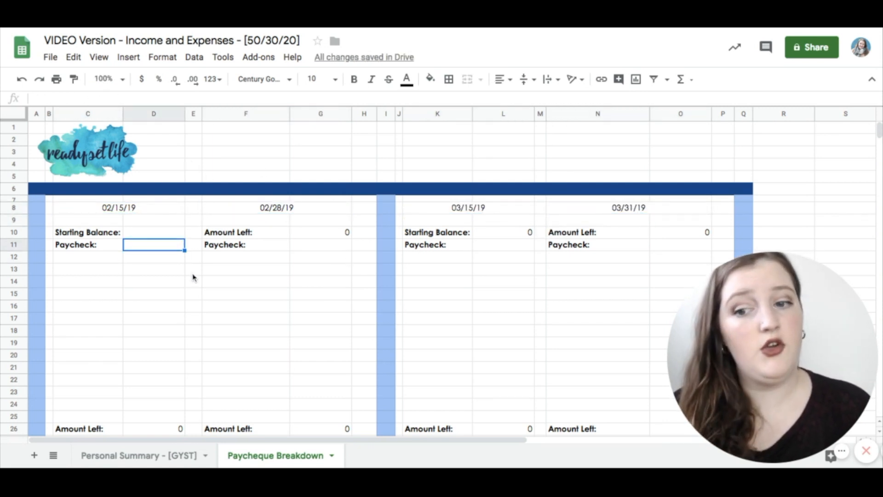
left_click(162, 458)
scroll(271, 261, "up", 20)
left_click(280, 340)
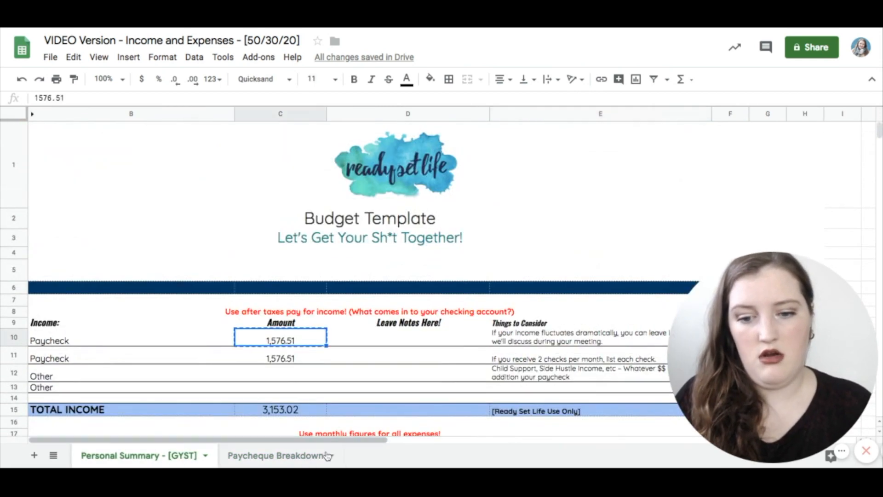
left_click(294, 455)
key("ctrl+v")
left_click(308, 248)
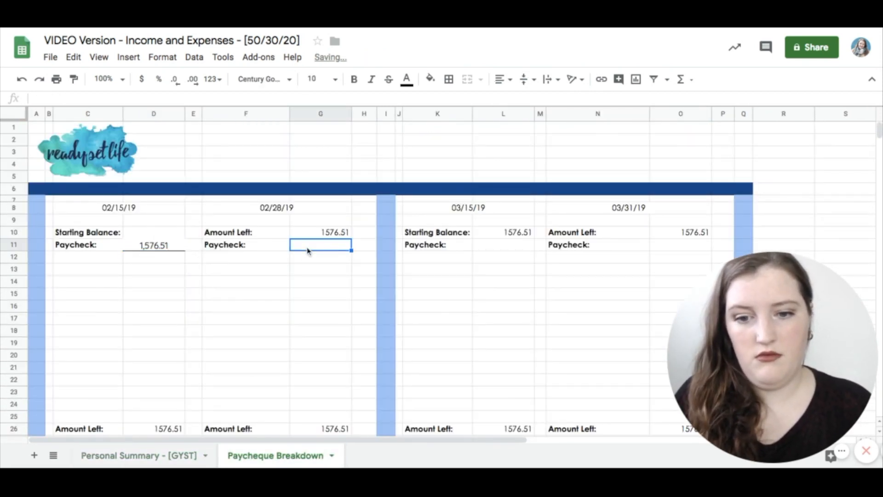
key("ctrl+v")
left_click(301, 276)
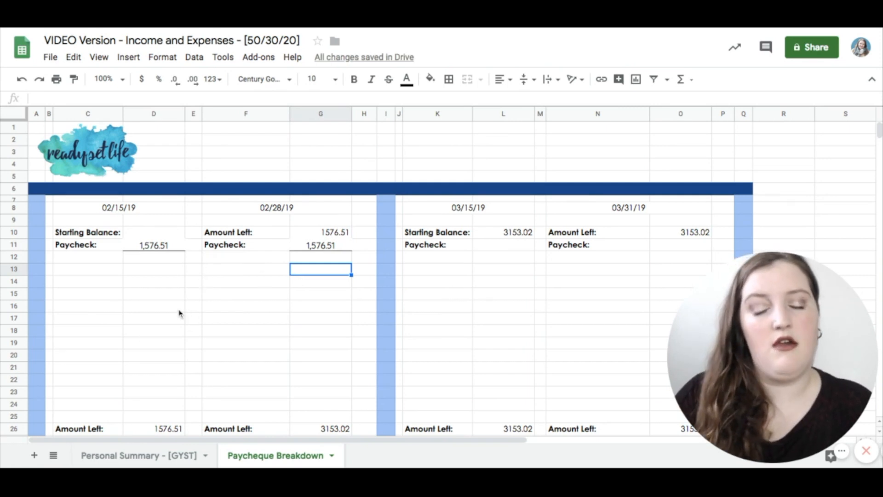
left_click(321, 236)
left_click(158, 431)
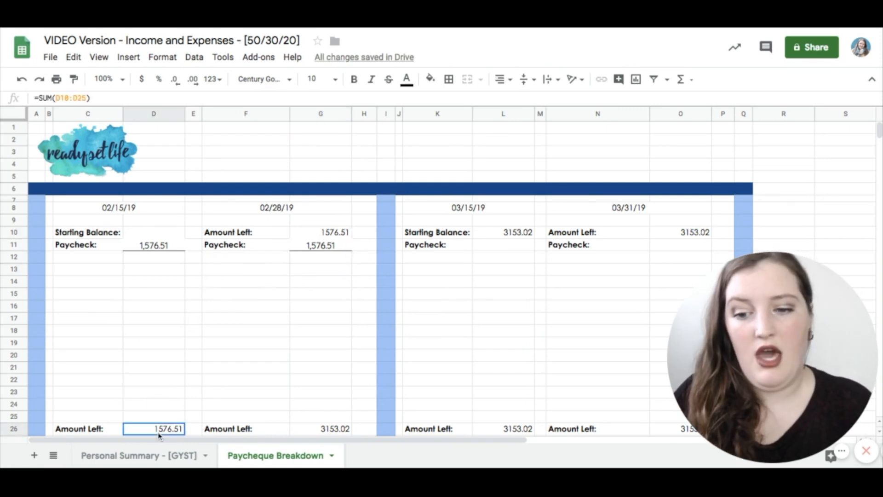
left_click(228, 309)
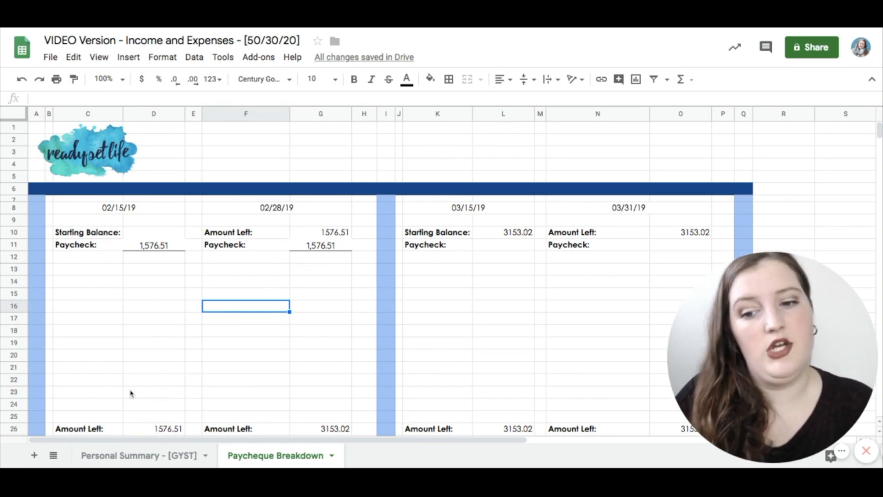
- Copy the bills from Mortgage or Rent to TFSA with their amounts from Personal Summary into the 02/28/19 paycheque section, starting at F13
left_click(124, 454)
scroll(170, 315, "down", 20)
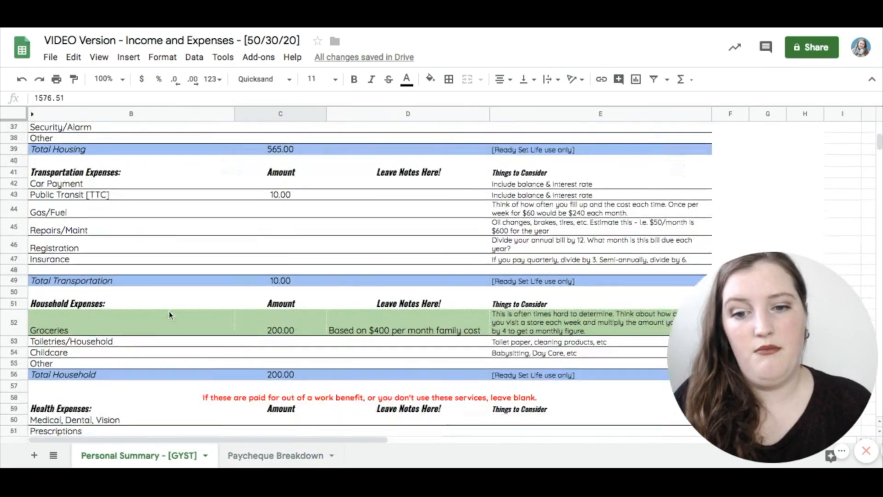
scroll(357, 279, "down", 15)
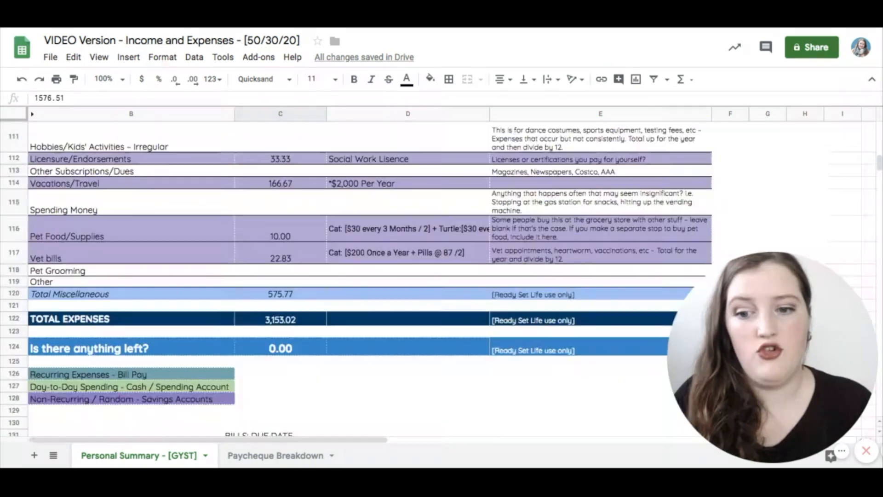
scroll(119, 276, "down", 3)
left_click_drag(118, 271, 281, 319)
key("ctrl+c")
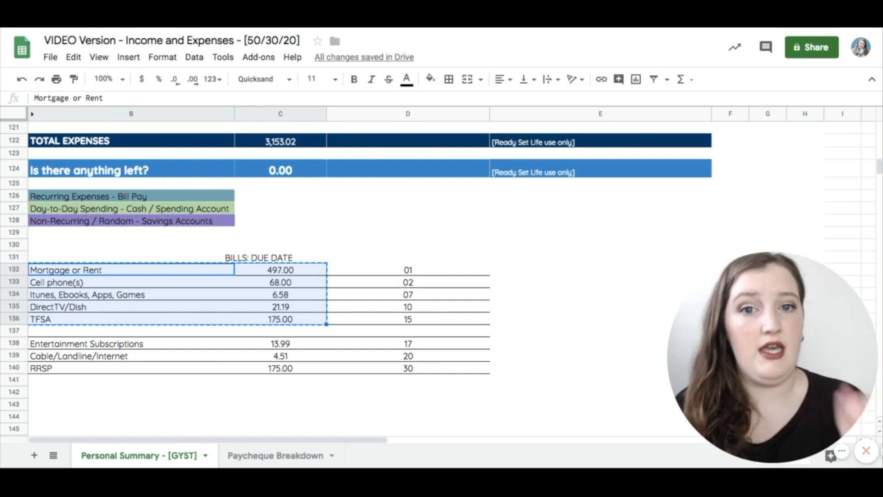
left_click(267, 456)
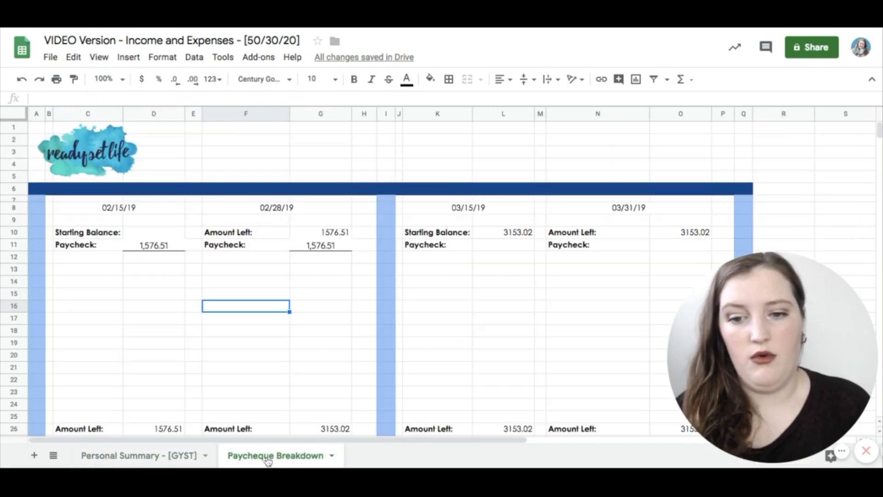
left_click(230, 270)
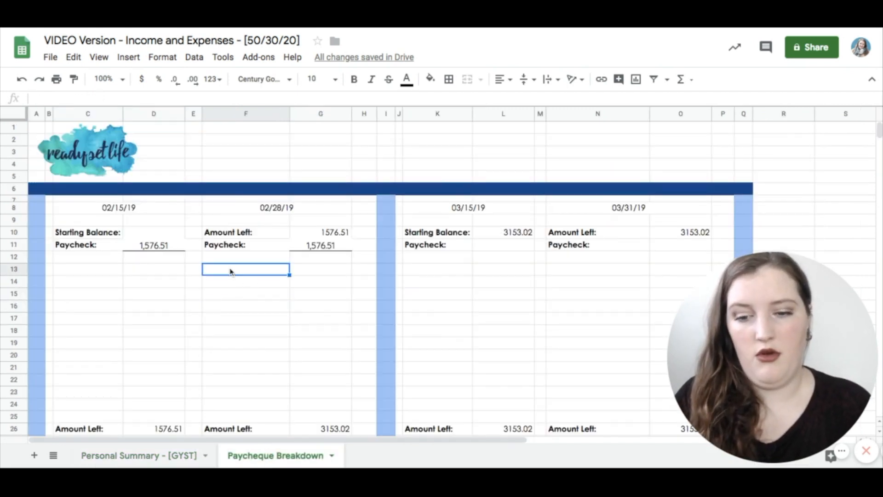
key("ctrl+v")
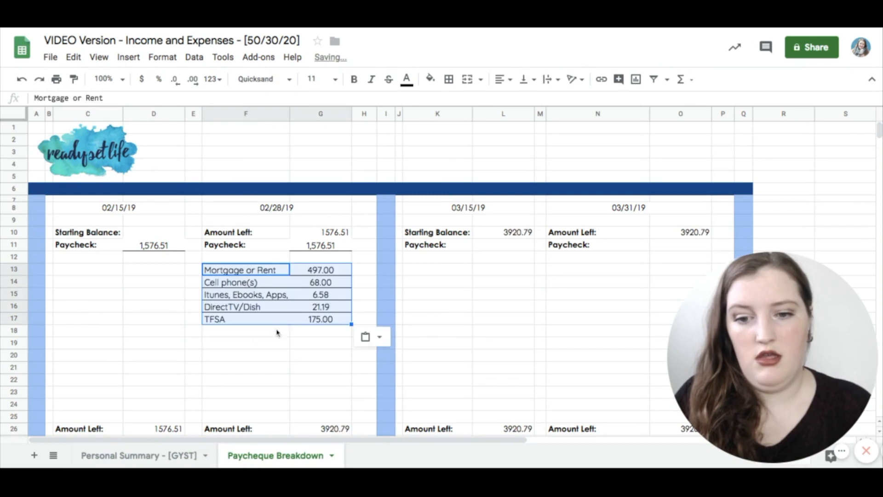
left_click(272, 345)
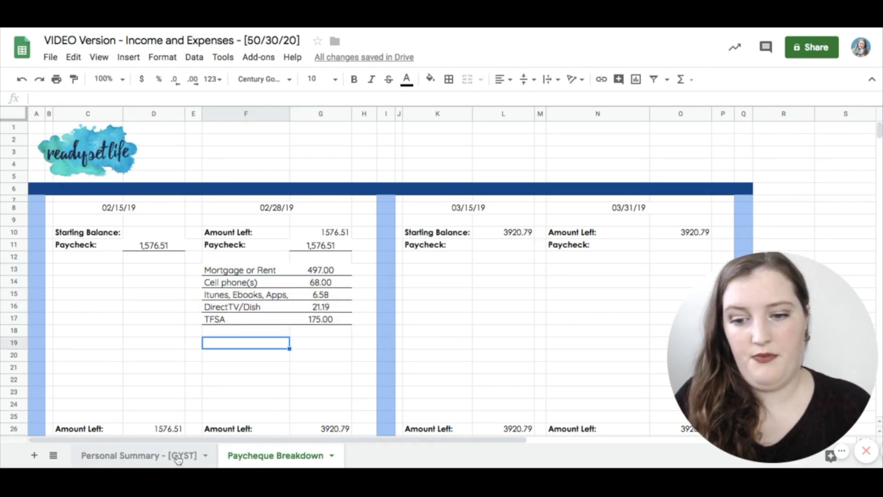
- Copy Entertainment Subscriptions, Cable/Landline/Internet and RRSP with their amounts from Personal Summary into the 02/15/19 paycheque section, starting at C13
left_click(179, 458)
left_click(82, 360)
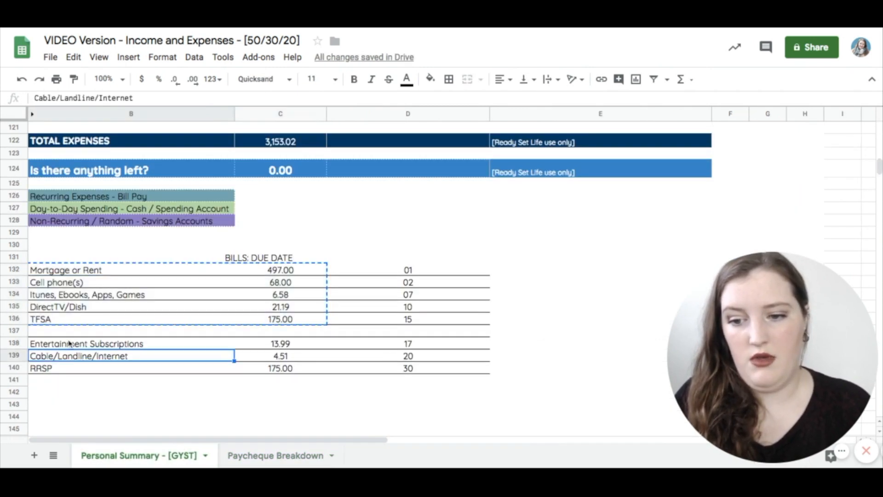
left_click_drag(69, 346, 251, 372)
key("super+c")
left_click(258, 455)
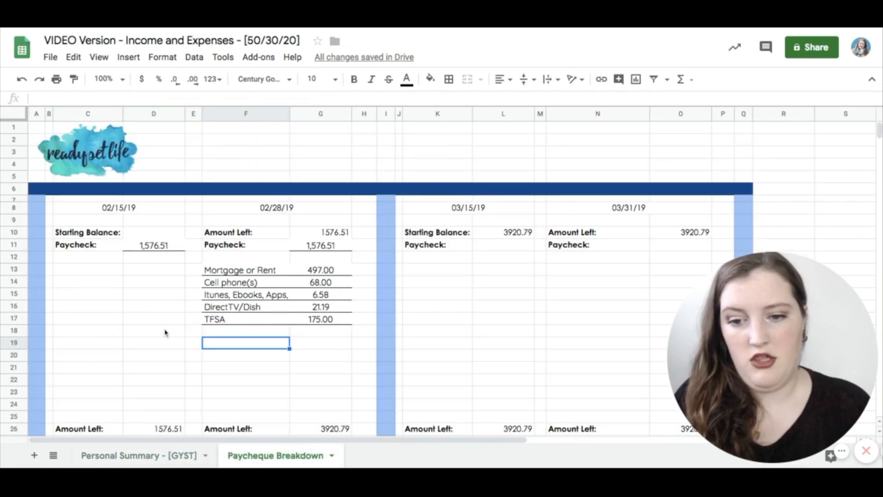
left_click(97, 270)
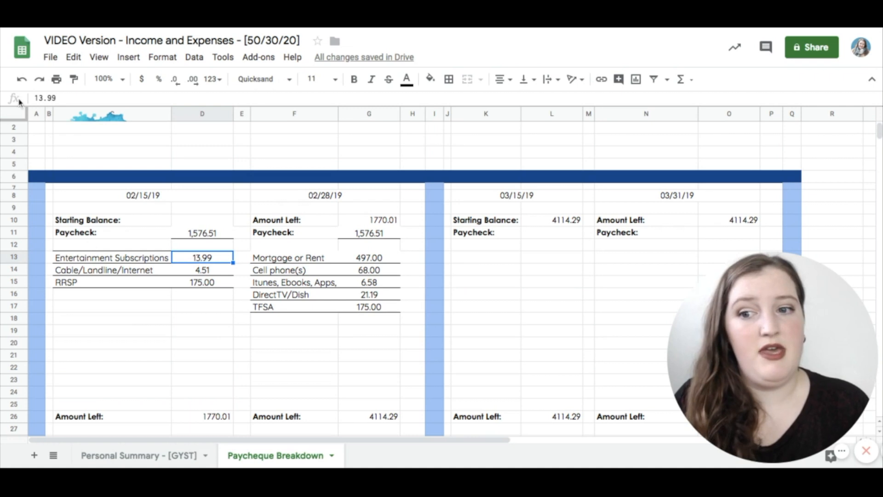
- Make the three bill amounts under 02/15/19 negative: -13.99, -4.51 and -175.00
left_click(34, 98)
type("-")
key("Return")
left_click(34, 97)
type("-")
key("Return")
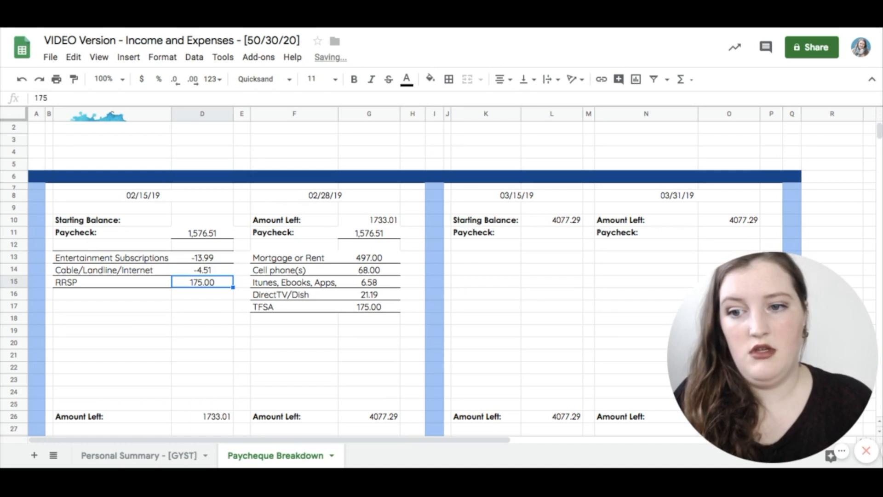
left_click(34, 97)
type("-")
key("Return")
- Make the five bill amounts under 02/28/19 negative: -497.00, -68.00, -6.58, -21.19 and -175.00
left_click(369, 258)
left_click(34, 97)
type("-")
key("Return")
left_click(35, 97)
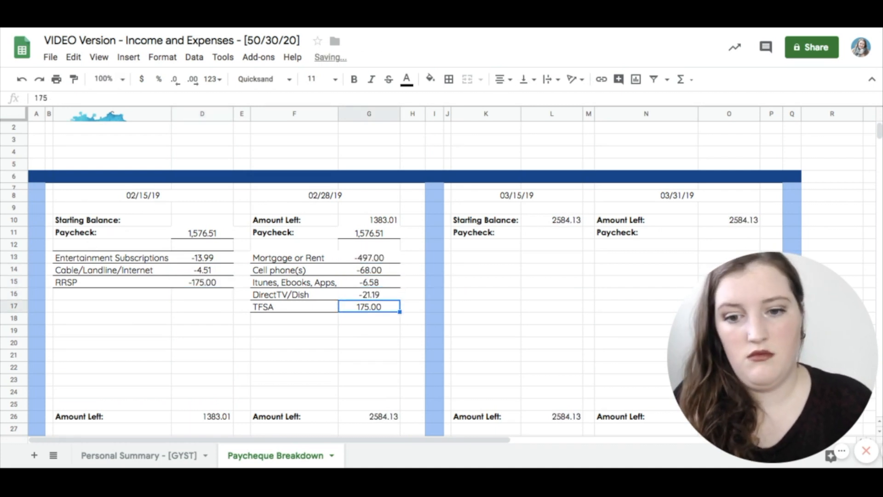
type("-")
key("Return")
left_click(196, 296)
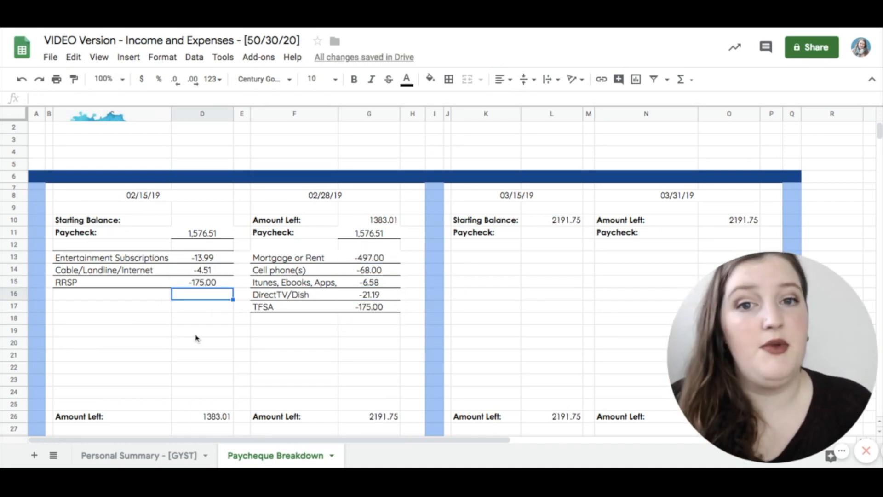
left_click(214, 417)
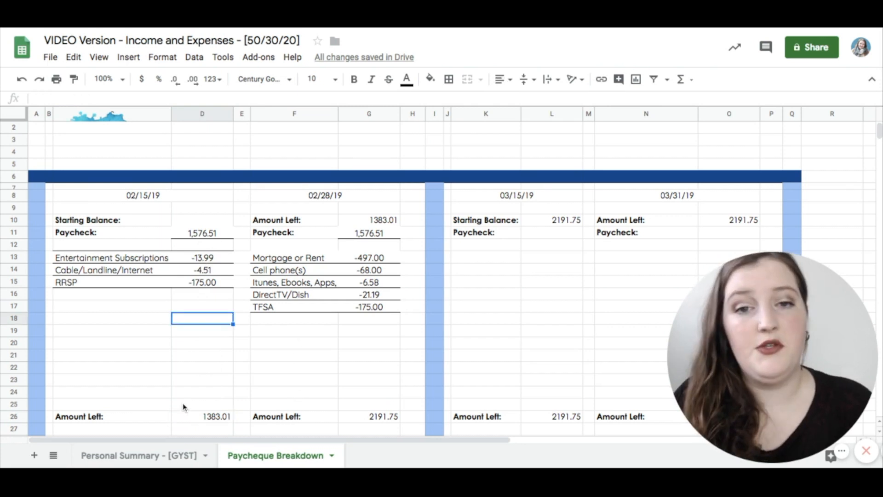
- On the Personal Summary sheet, copy Groceries and its 200.00 amount from Household Expenses into B146:C146 below the bills list
left_click(164, 455)
scroll(286, 268, "up", 1)
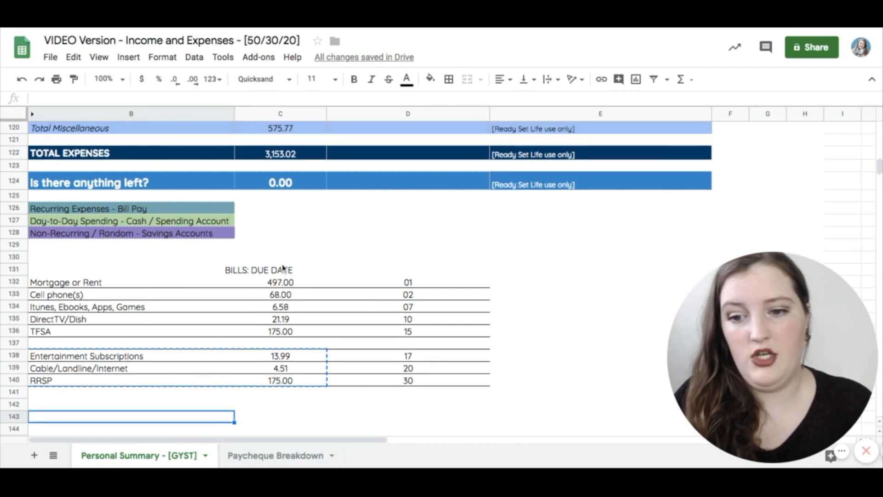
left_click(184, 222)
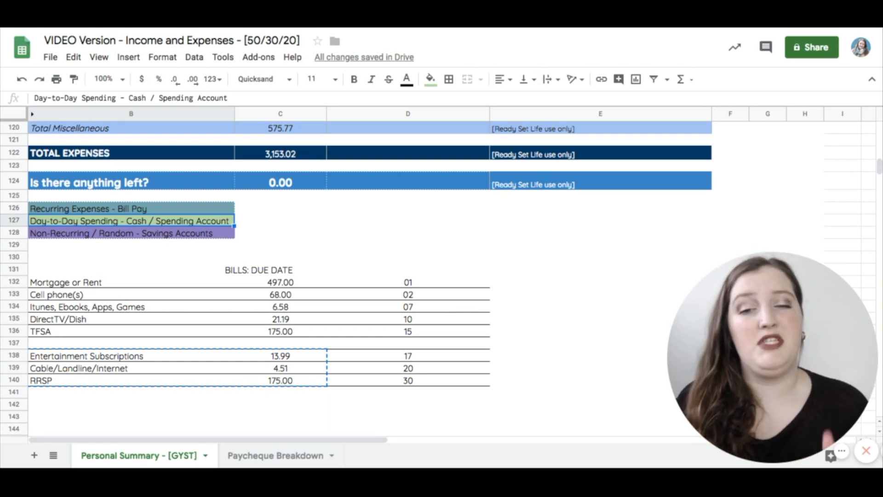
scroll(359, 276, "up", 10)
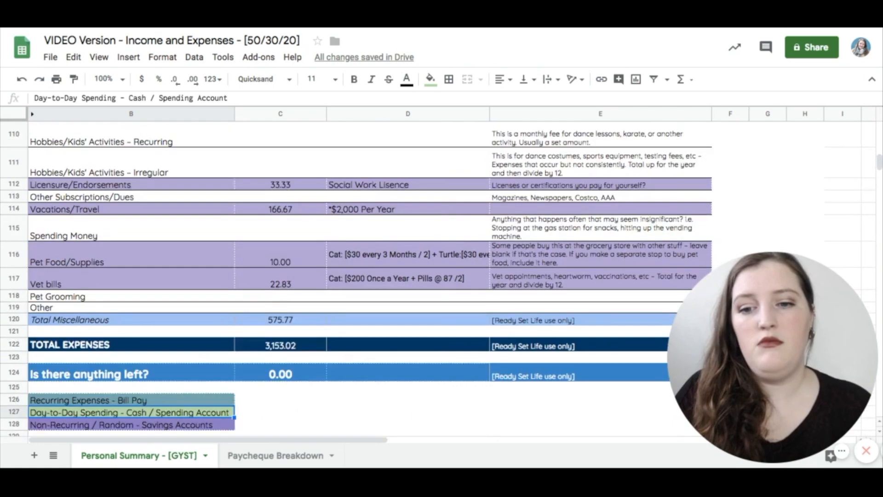
scroll(359, 276, "up", 15)
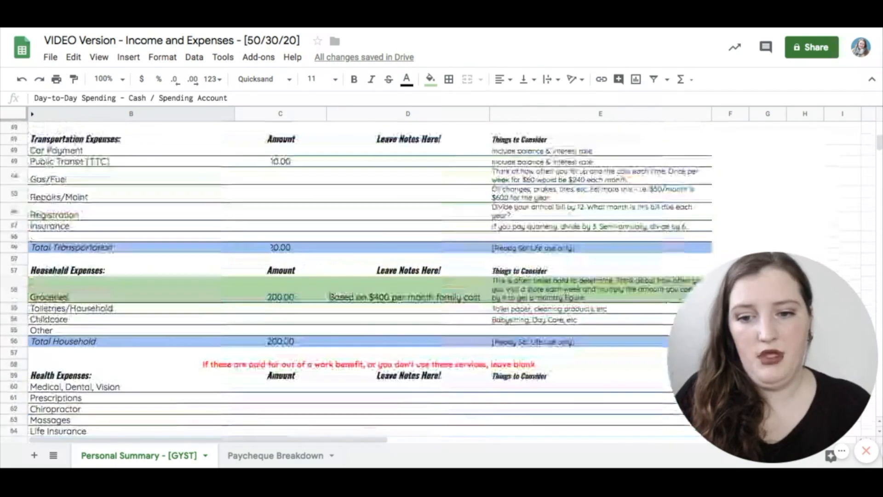
scroll(359, 276, "down", 3)
scroll(157, 280, "down", 12)
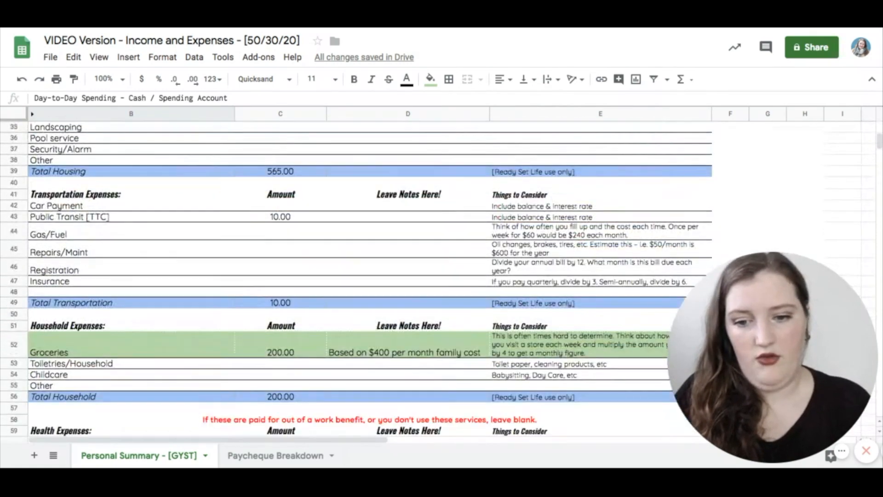
left_click(158, 280)
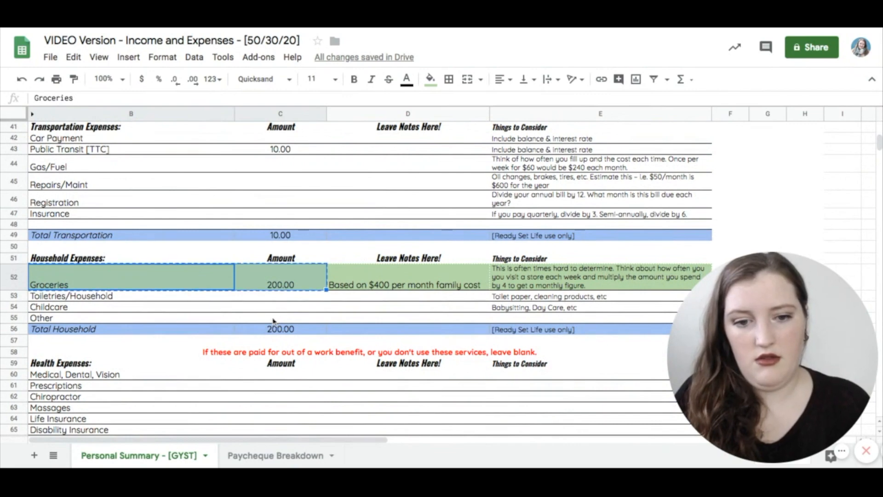
scroll(274, 321, "down", 15)
scroll(274, 321, "down", 16)
left_click(43, 239)
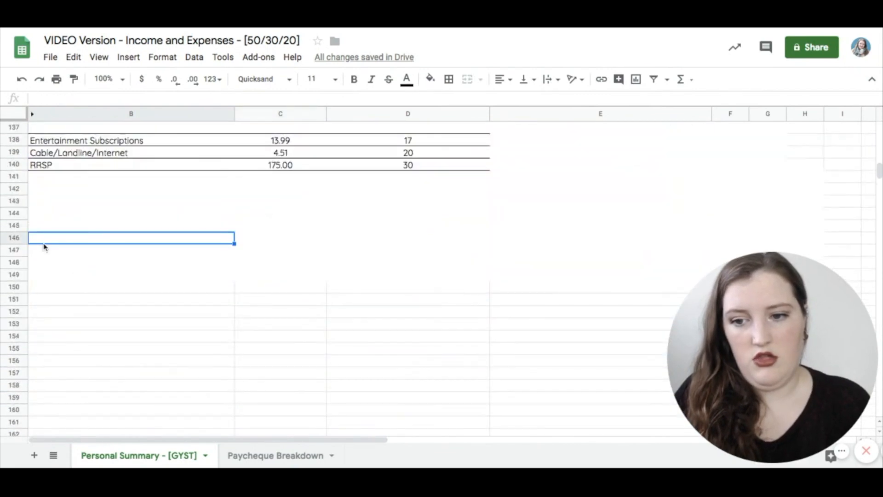
type("Groceries\t200.00")
- Copy Eating out/Lunches with its 110.00 amount into row 147, directly below the copied Groceries entry
scroll(167, 185, "up", 6)
scroll(167, 185, "up", 18)
scroll(167, 186, "down", 12)
left_click_drag(168, 186, 280, 186)
key("ctrl+c")
scroll(280, 186, "down", 6)
scroll(168, 278, "down", 5)
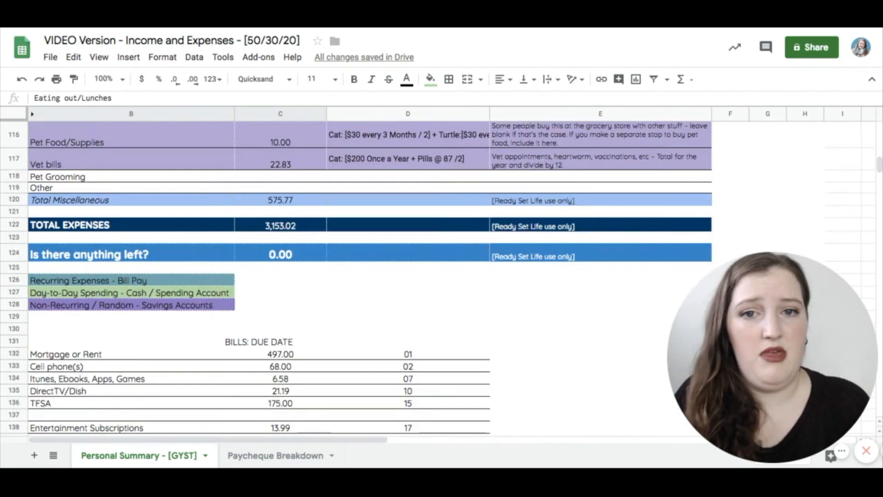
left_click(157, 373)
key("ctrl+v")
left_click(220, 409)
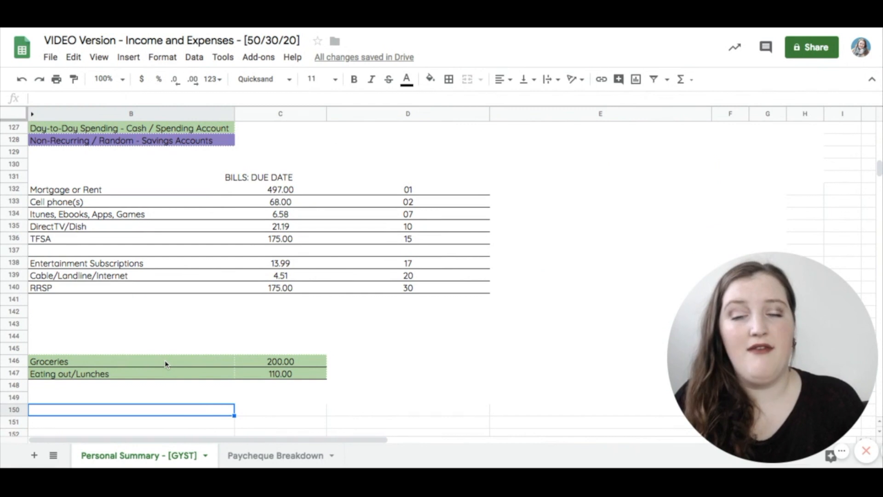
left_click(220, 401)
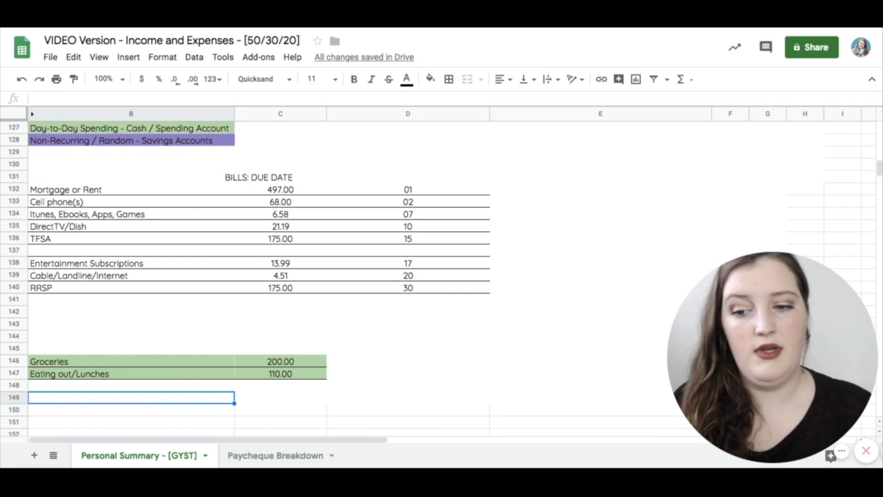
- Halve the Groceries and Eating out/Lunches amounts in D146 and D147 with the formulas =C146/2 and =C147/2
left_click(338, 365)
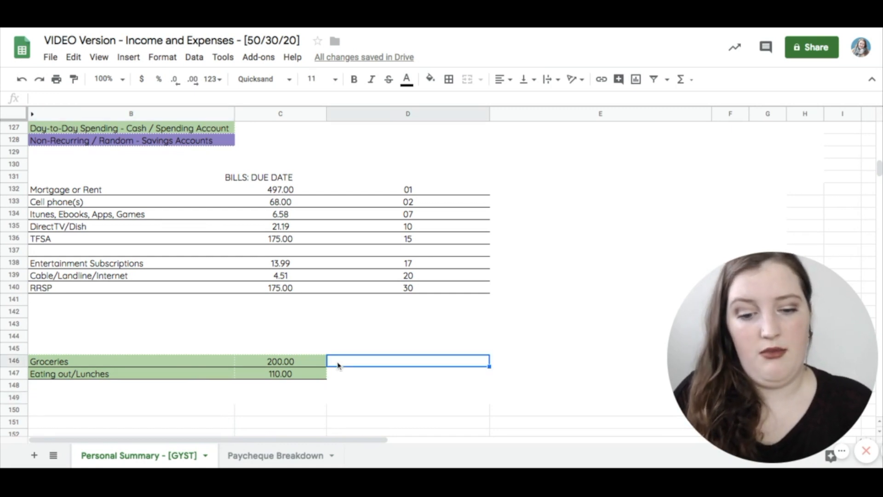
type("=")
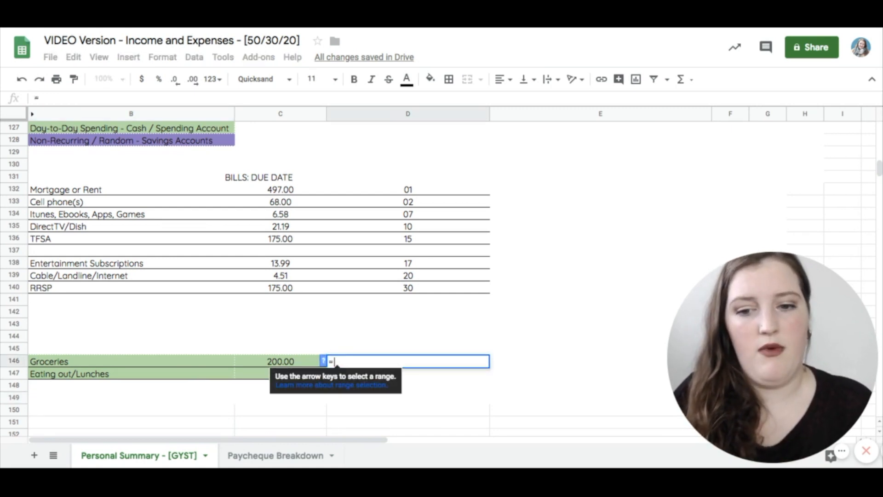
left_click(298, 366)
type("/2")
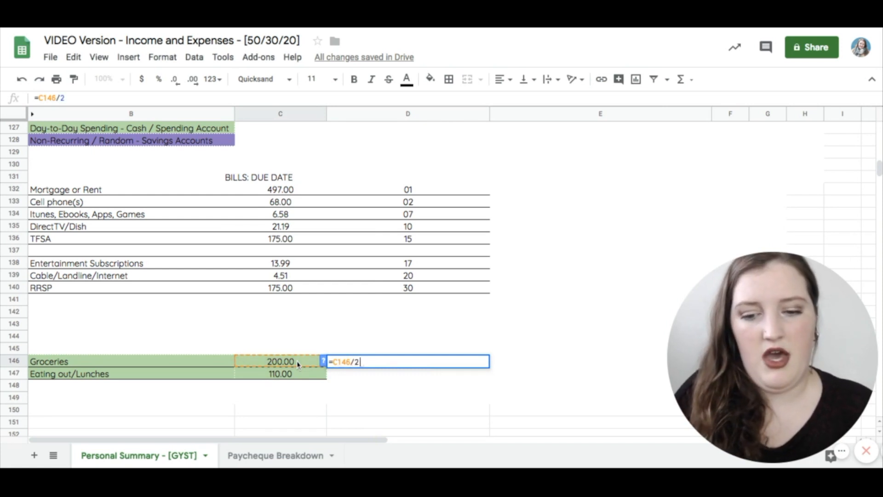
key("Return")
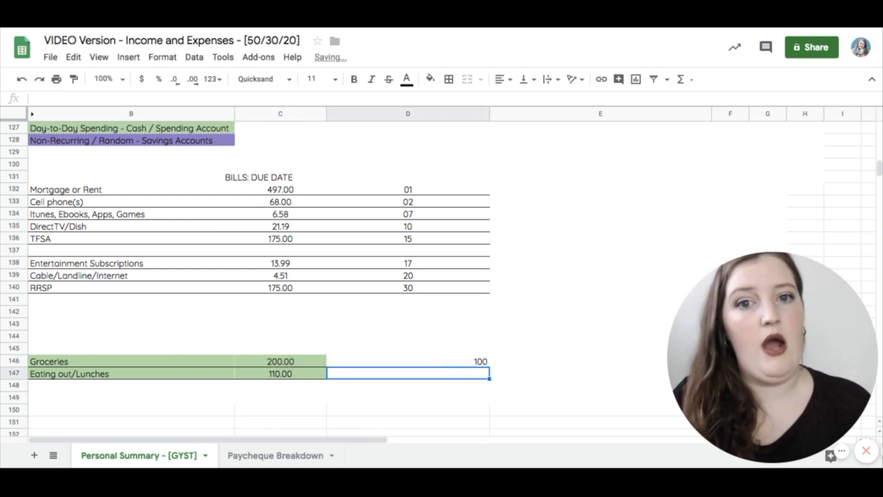
type("=")
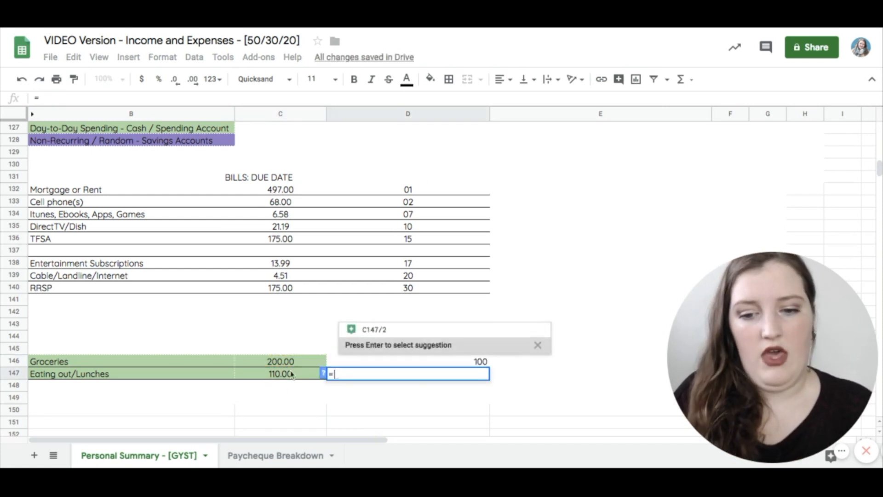
left_click(282, 375)
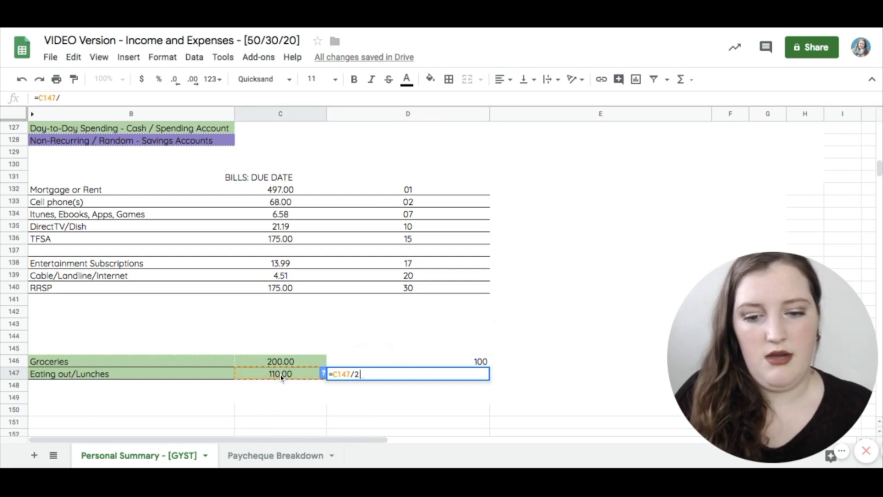
type("/2")
key("Return")
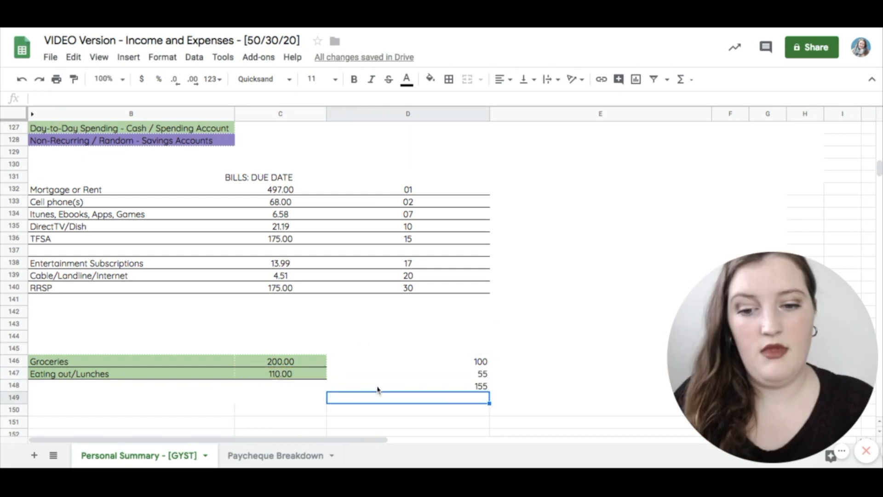
- Total the two halved amounts in D148 with =SUM(D146:D147) and make that total bold
left_click(378, 389)
key("super+b")
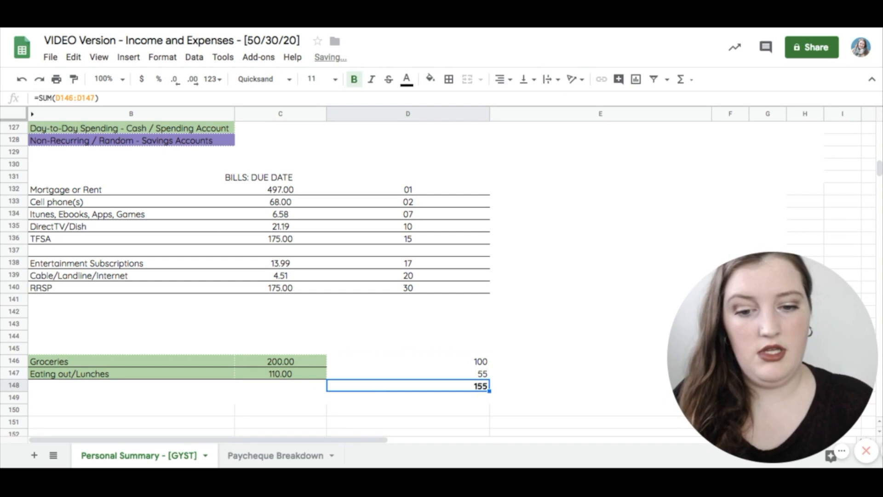
key("Return")
key("Return")
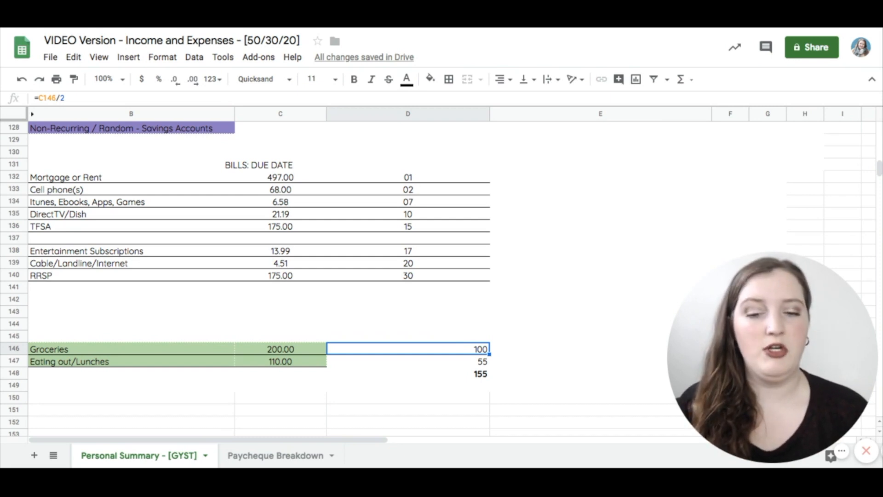
left_click(408, 385)
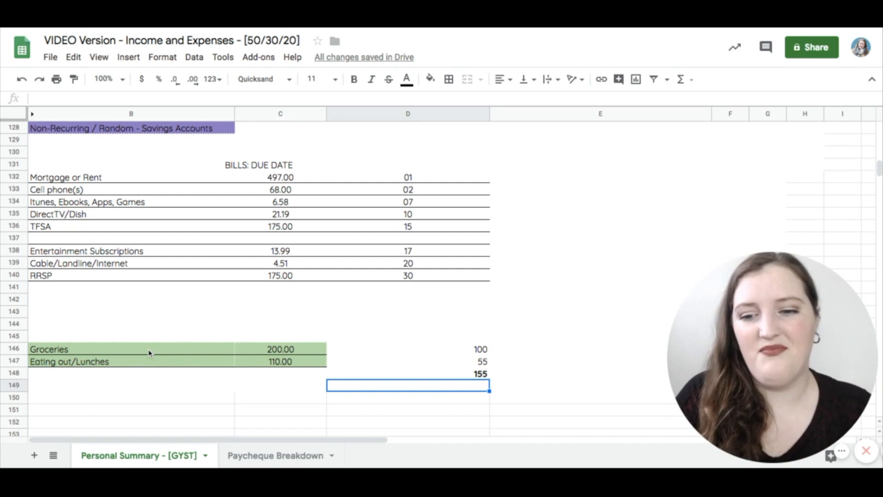
left_click_drag(148, 353, 281, 363)
key("ctrl+c")
left_click(386, 412)
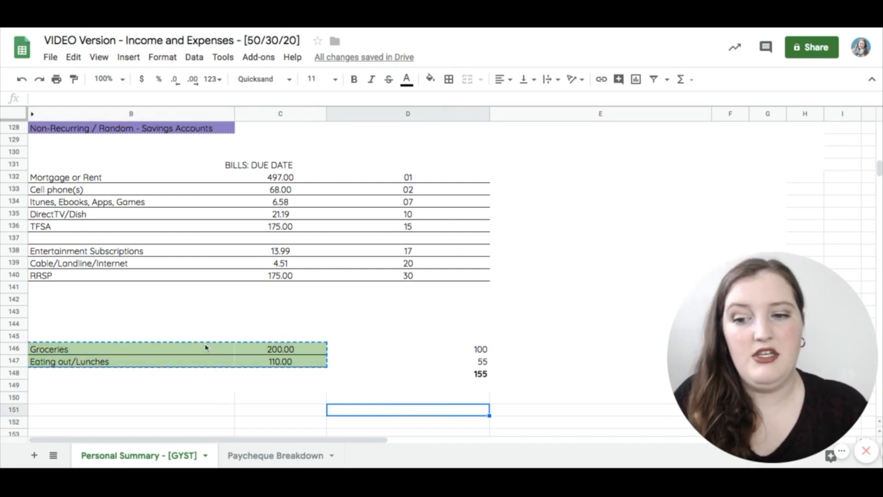
left_click(425, 352)
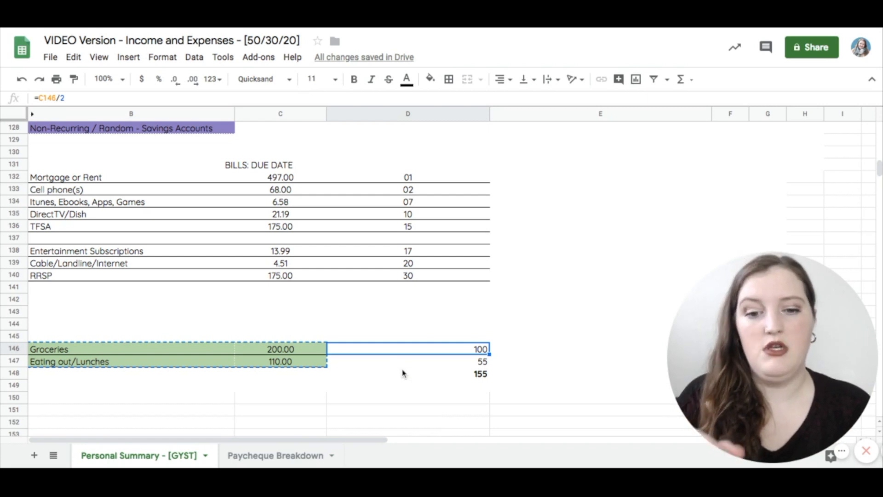
- On the Paycheque Breakdown sheet, enter Groceries at -100 and Eating Out / Lunches at -50 under 02/15/19, starting at C17
left_click(281, 455)
type("Groceries")
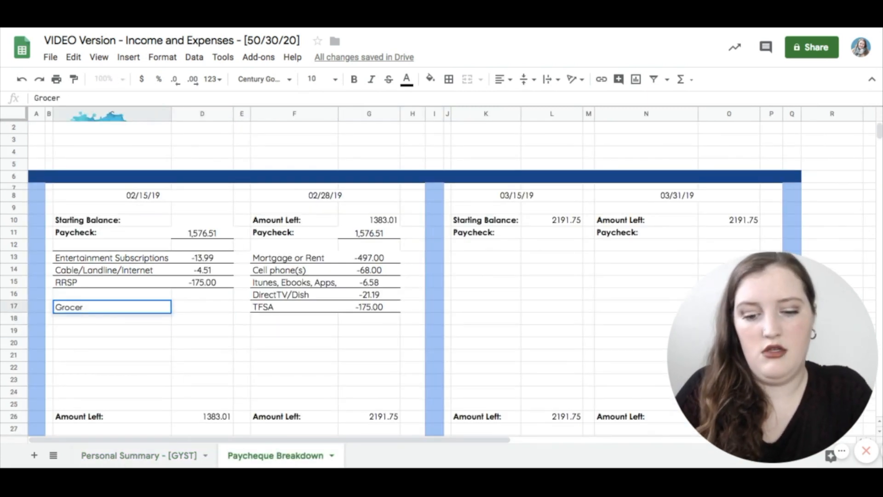
key("Tab")
type("-100")
key("Return")
key("Left")
type("Eating Out ./ Lunches")
key("Tab")
type("-50")
- Copy the Groceries and Eating Out / Lunches entries from 02/15/19 into the 02/28/19 paycheque section, starting at F19
left_click_drag(112, 306, 203, 319)
key("ctrl+c")
left_click(294, 330)
key("ctrl+v")
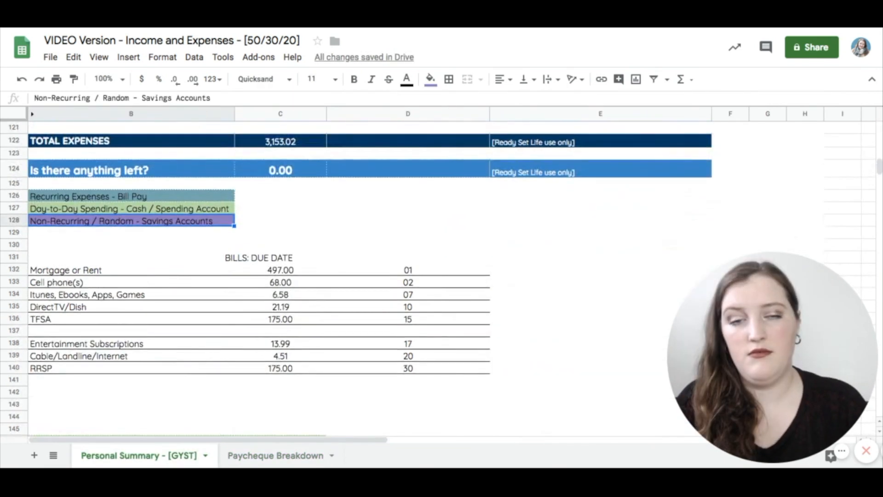
- On the Personal Summary sheet, copy the non-recurring Save for Coaching item with its 1,452.25 amount into C151:D151
left_click(302, 261)
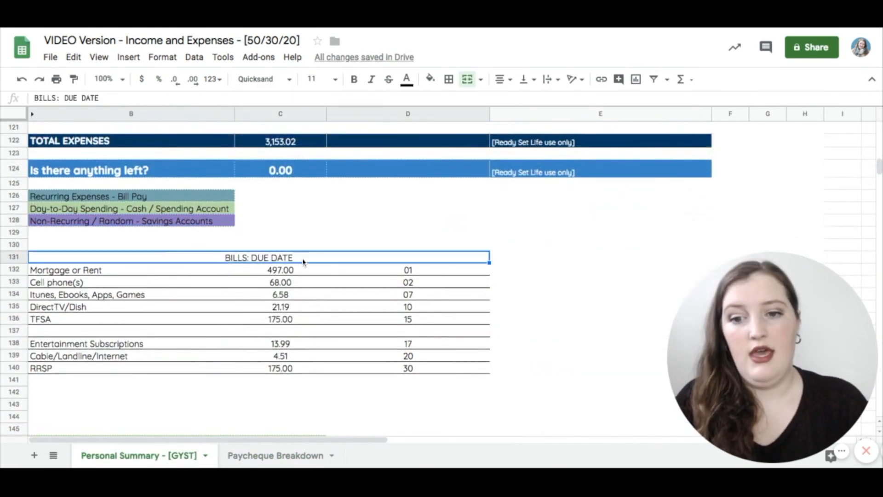
left_click(135, 222)
scroll(256, 242, "up", 10)
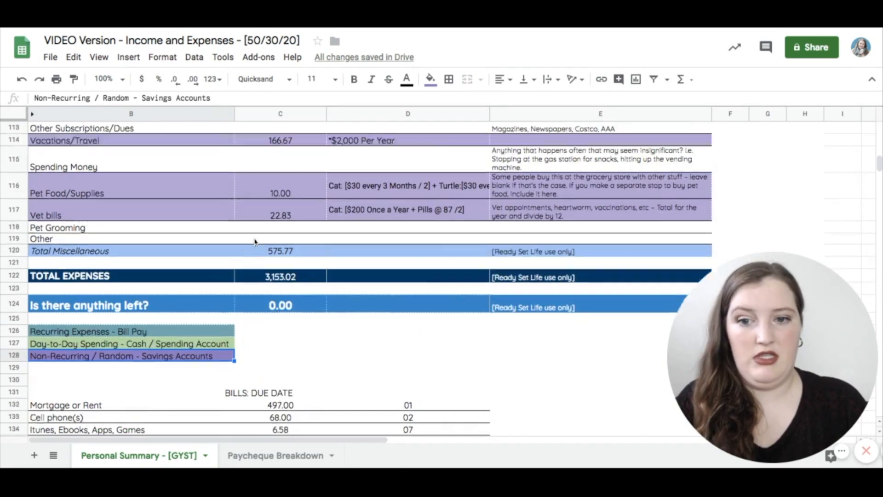
scroll(255, 241, "up", 12)
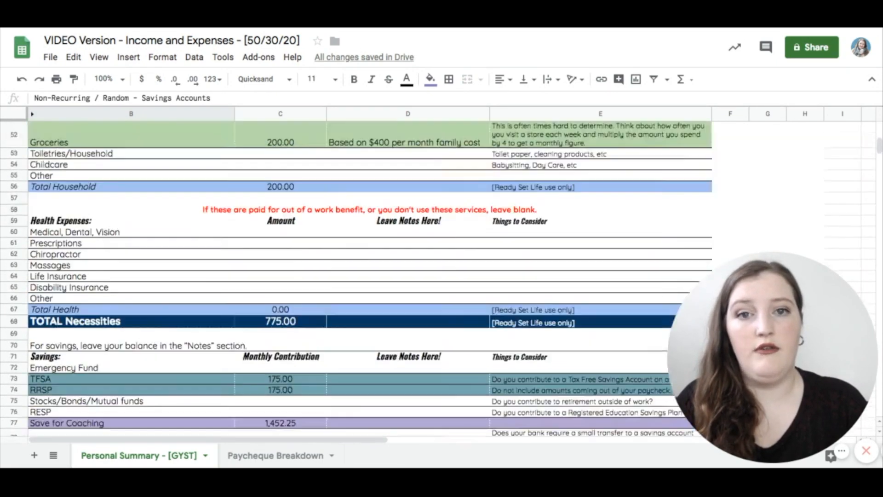
scroll(256, 241, "up", 4)
scroll(255, 242, "down", 7)
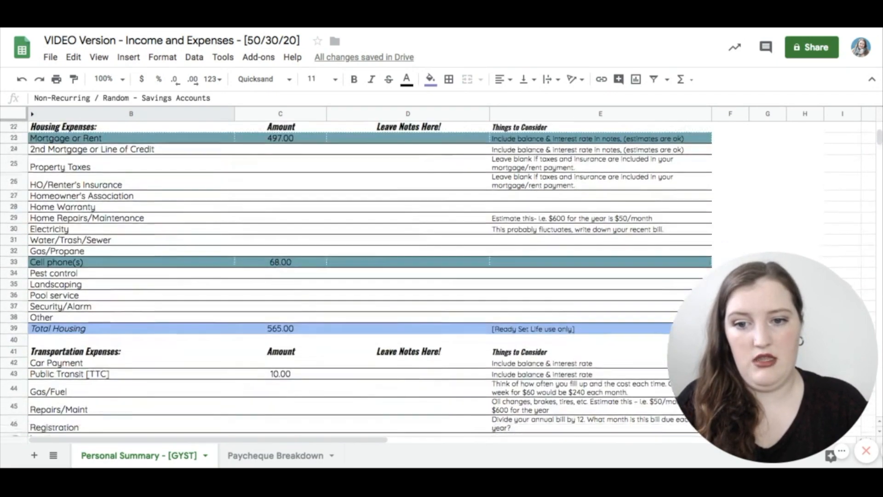
scroll(256, 242, "down", 4)
left_click_drag(131, 396, 281, 396)
key("super+c")
scroll(256, 276, "down", 20)
left_click(72, 276)
key("super+v")
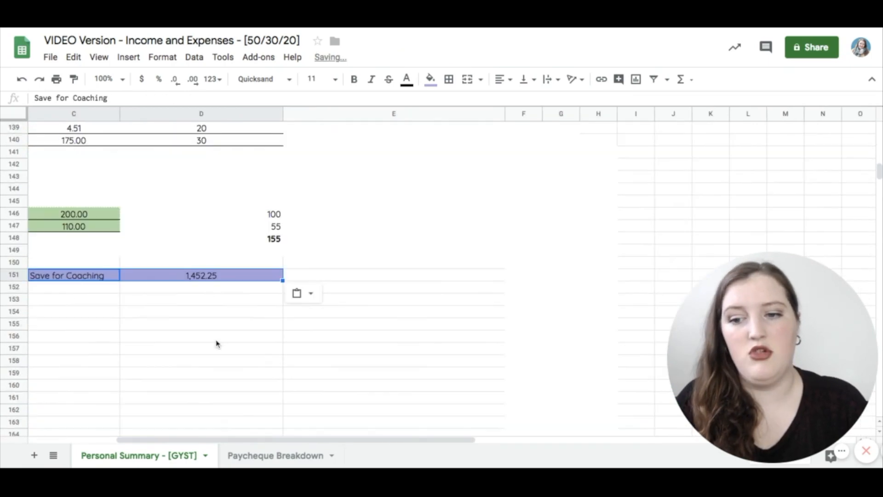
scroll(217, 345, "up", 20)
scroll(324, 318, "down", 8)
scroll(322, 216, "down", 8)
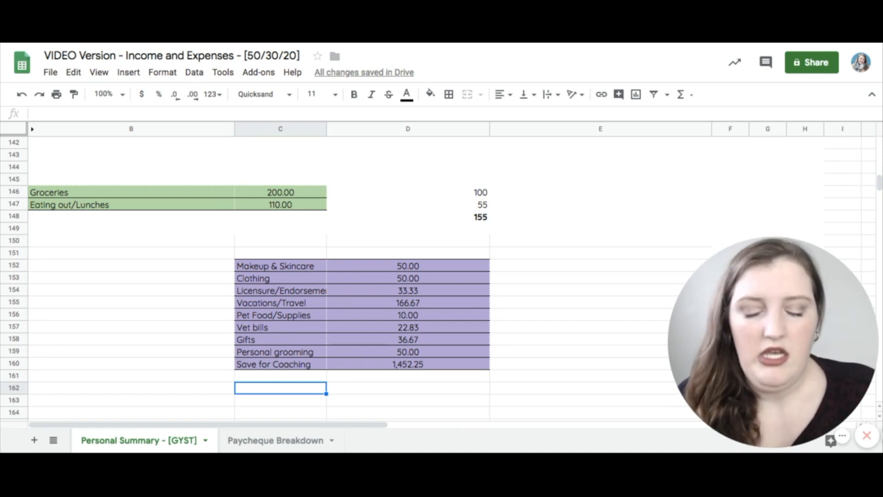
left_click(280, 278)
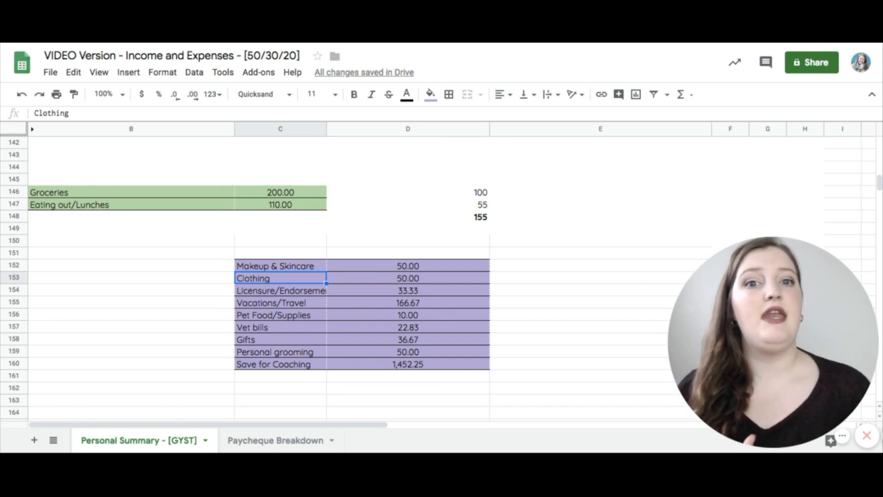
left_click(131, 278)
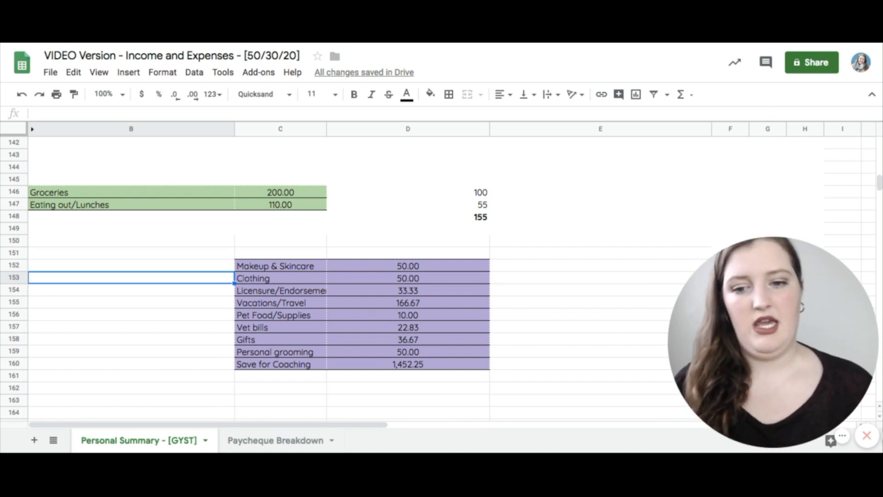
- Combine Vet bills with Pet Food/Supplies as a single 32.83 amount and remove the separate Vet bills line
left_click(281, 318)
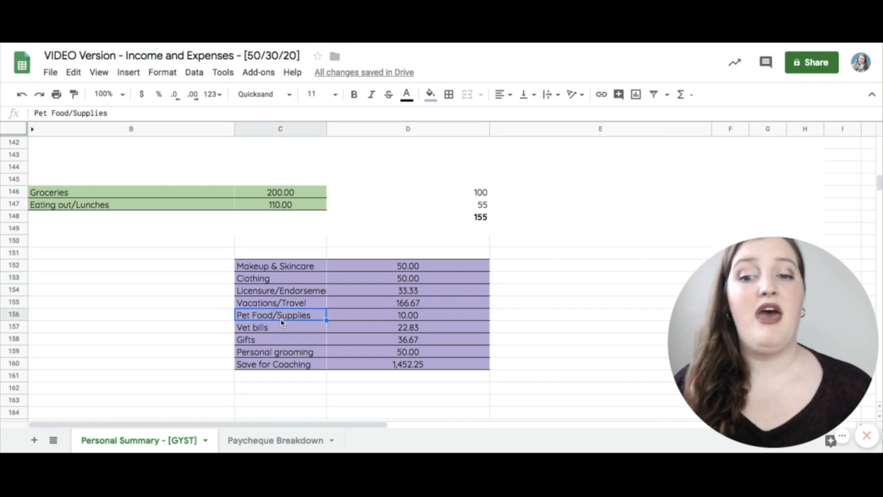
left_click(282, 331)
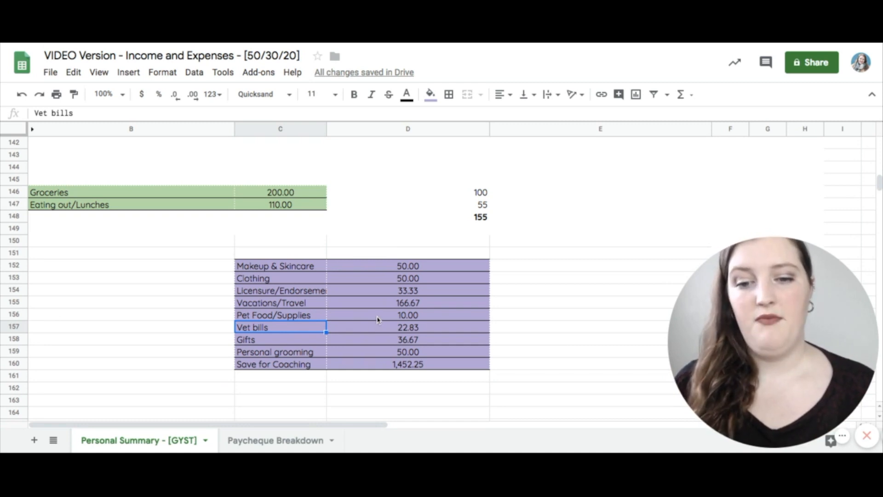
left_click(501, 319)
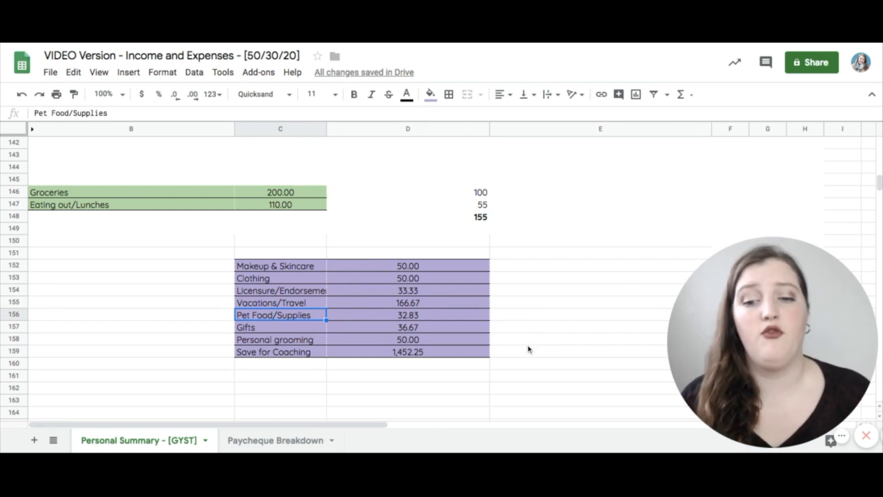
left_click(309, 341)
left_click(297, 269)
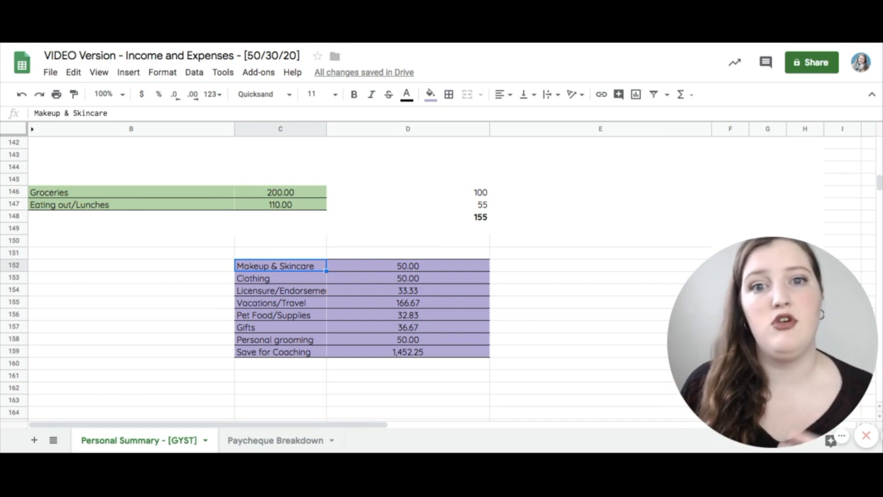
left_click(292, 368)
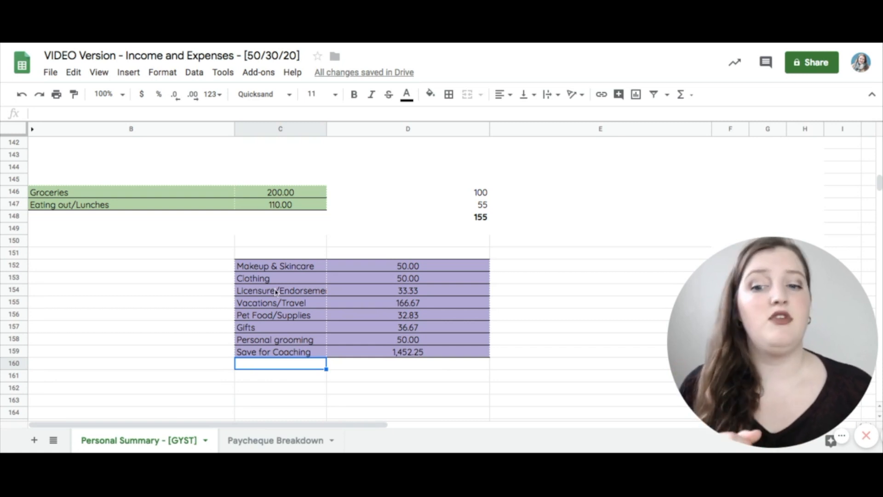
left_click(287, 387)
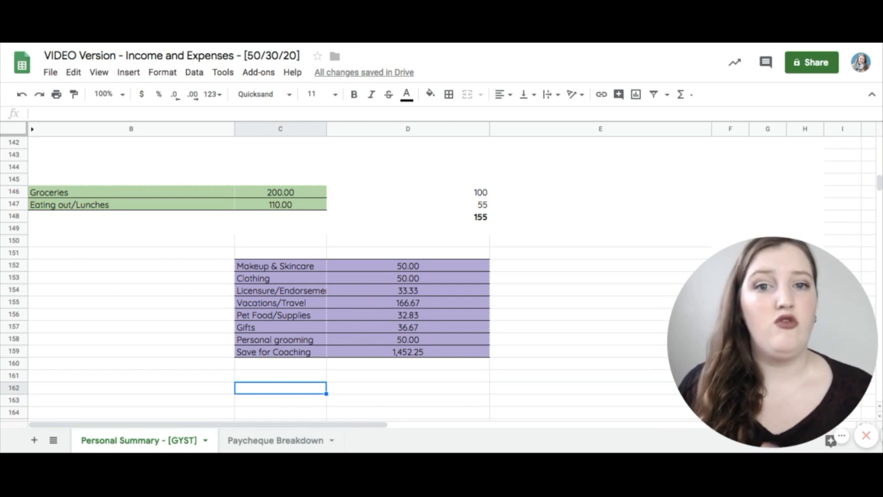
left_click(277, 320)
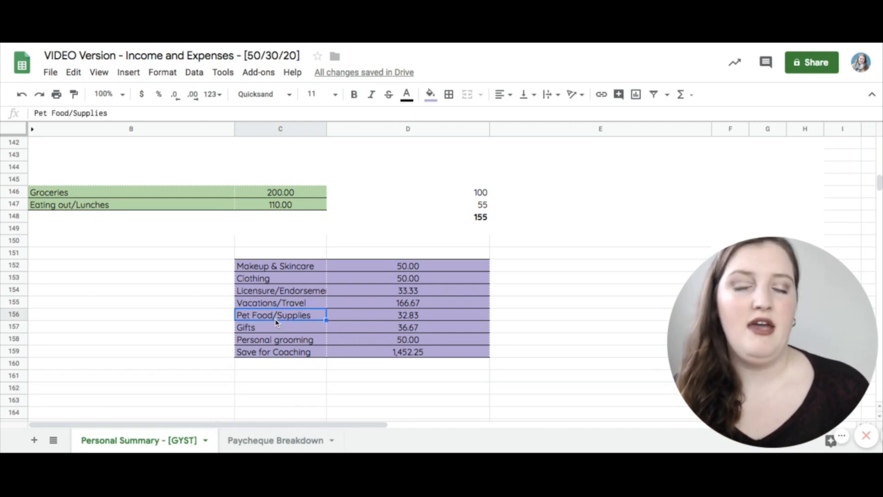
left_click(263, 375)
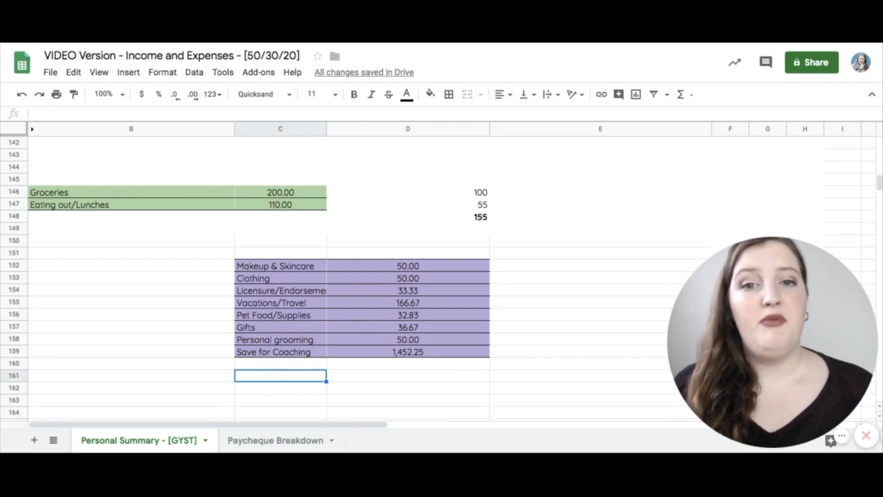
- Copy Makeup & Skincare through Vacations/Travel with their amounts from C152:D155 into the 02/15/19 section of Paycheque Breakdown, starting at C21
left_click(277, 440)
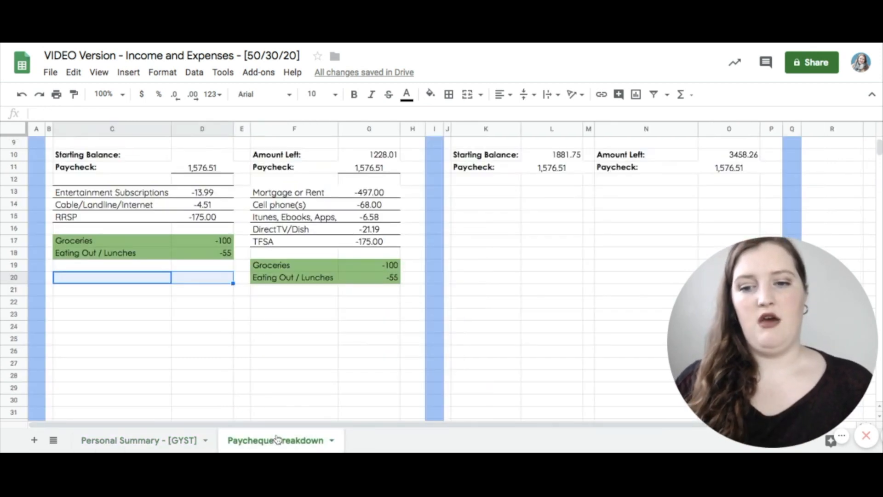
left_click(241, 352)
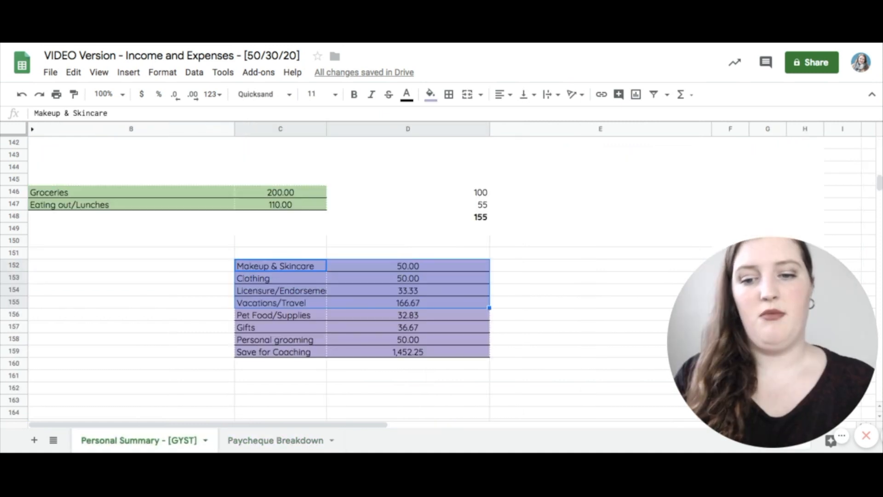
key("ctrl+c")
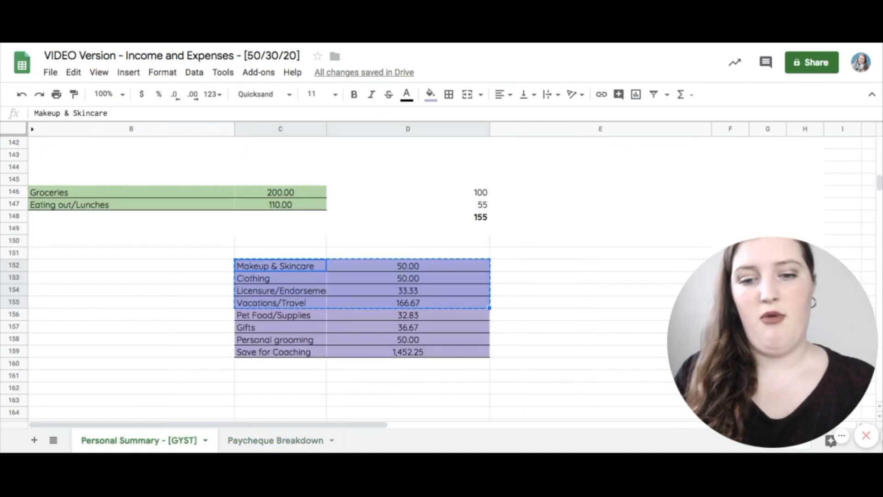
left_click(284, 446)
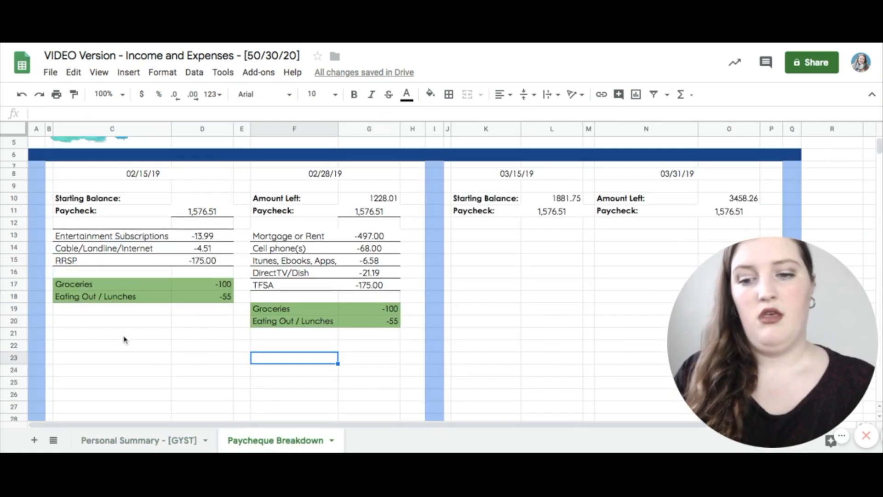
left_click(109, 333)
key("ctrl+v")
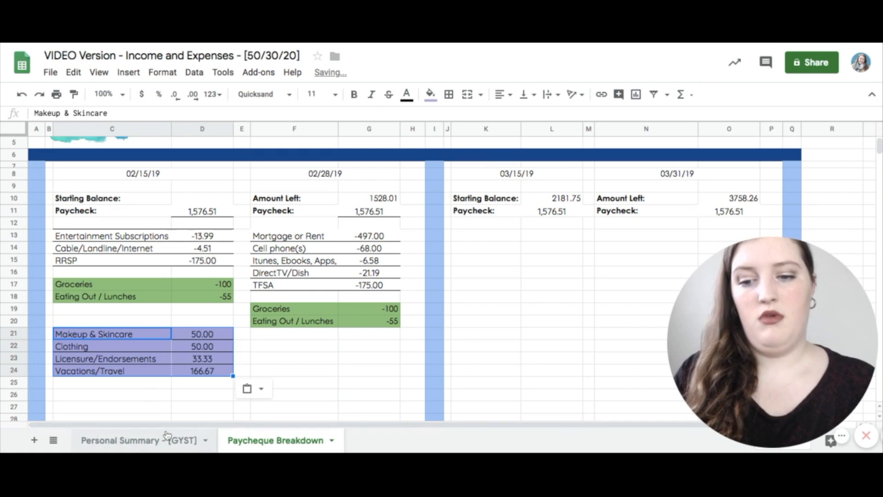
- Copy Pet Food/Supplies through Save for Coaching from Personal Summary C156:D159 into the 02/28/19 section of Paycheque Breakdown, starting at F22
left_click(171, 440)
left_click(300, 318)
key("shift+Right")
key("shift+Down")
key("shift+Down")
key("shift+Down")
key("ctrl+c")
left_click(278, 442)
left_click(278, 349)
key("ctrl+v")
- Make all the purple savings amounts negative in D21:D24 and G22:G25, from -50.00 for Makeup & Skincare to -1,452.25 for Save for Coaching
left_click(202, 335)
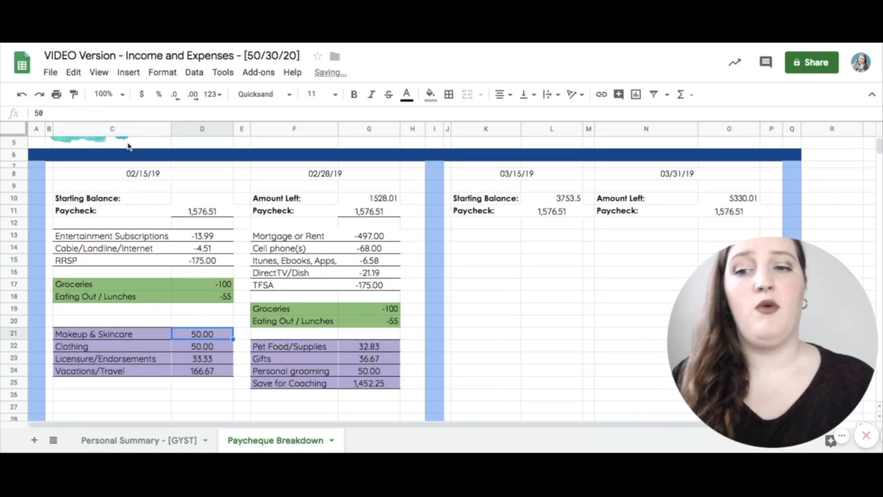
left_click(61, 113)
type("-")
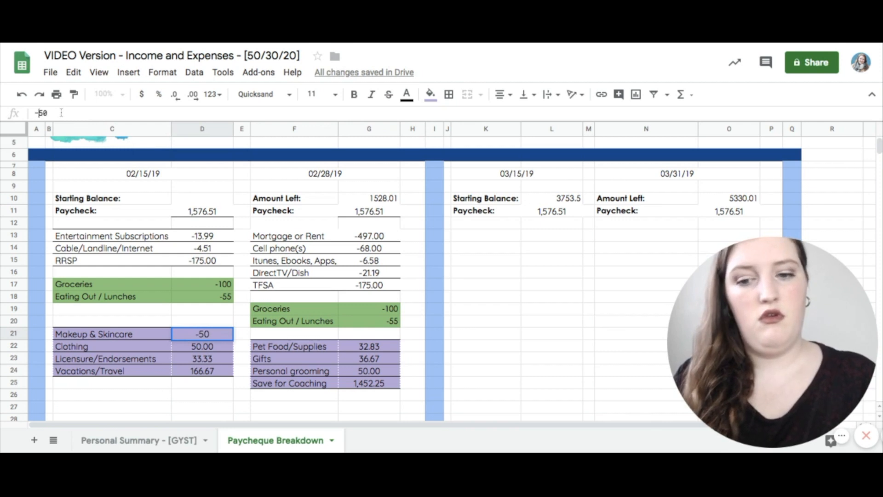
key("Return")
left_click(369, 347)
left_click(36, 113)
type("-")
key("Return")
left_click(194, 396)
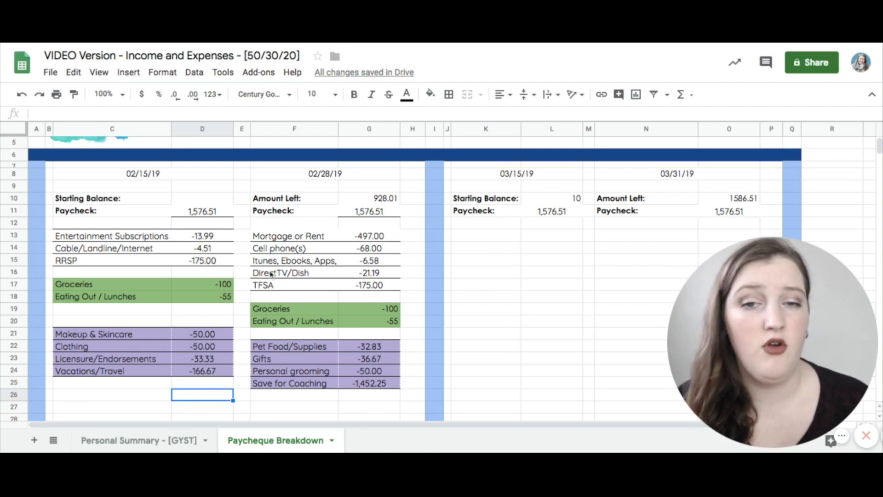
- Check both February Amount Left cells and try moving Save for Coaching from the 02/28/19 section to C25:D25 under 02/15/19
scroll(277, 379, "down", 2)
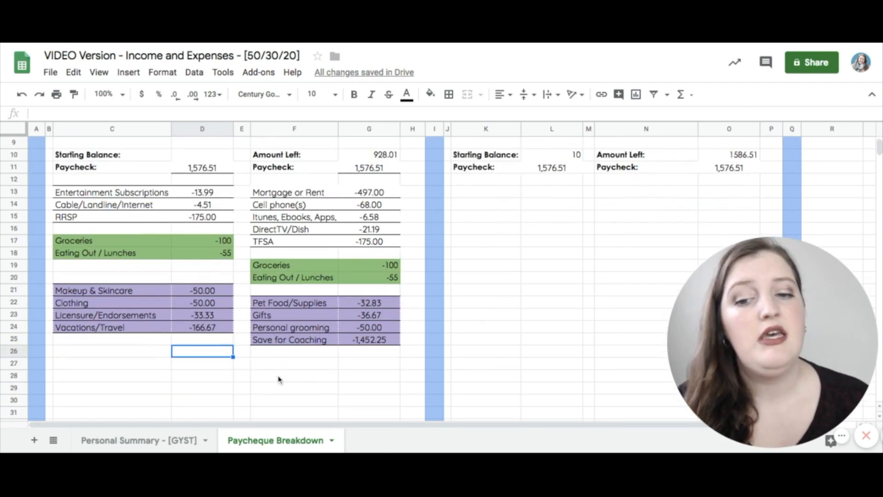
scroll(269, 364, "down", 1)
left_click(269, 353)
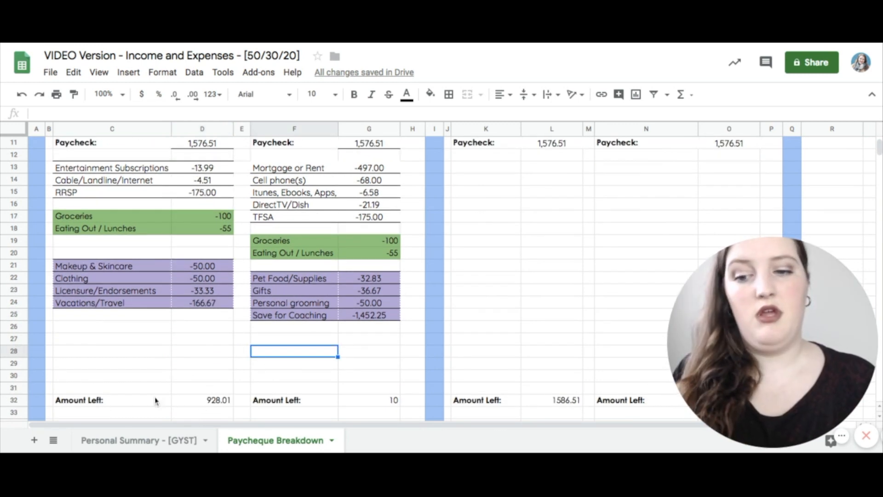
left_click(219, 401)
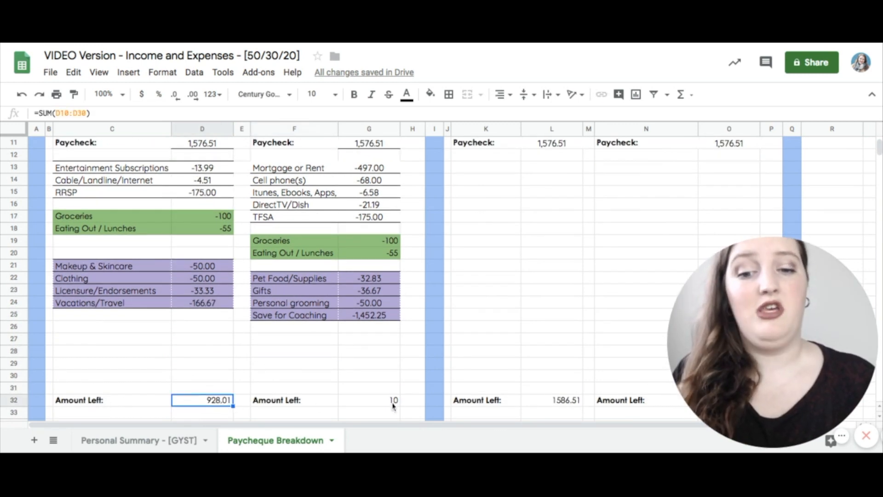
left_click(393, 403)
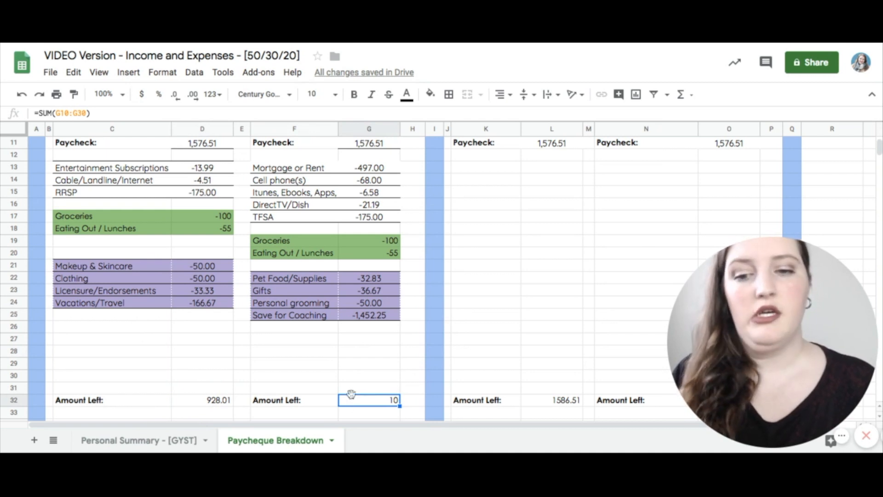
left_click_drag(329, 318, 354, 317)
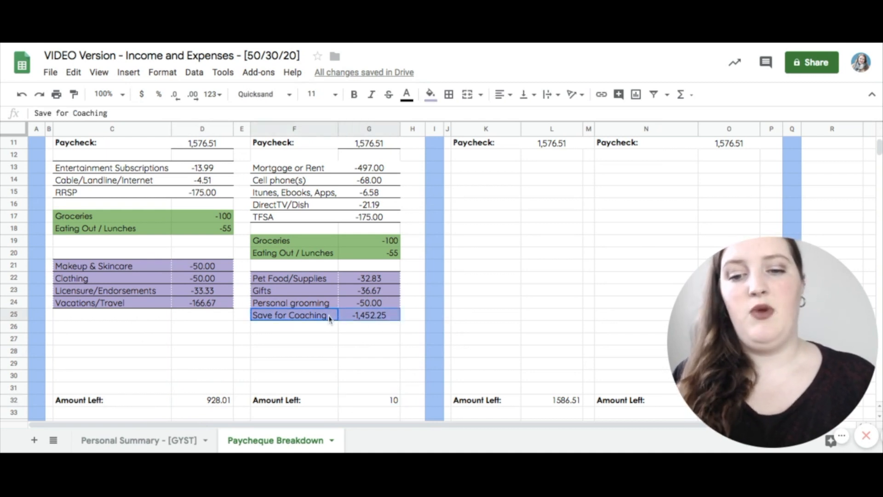
key("ctrl+c")
left_click(152, 316)
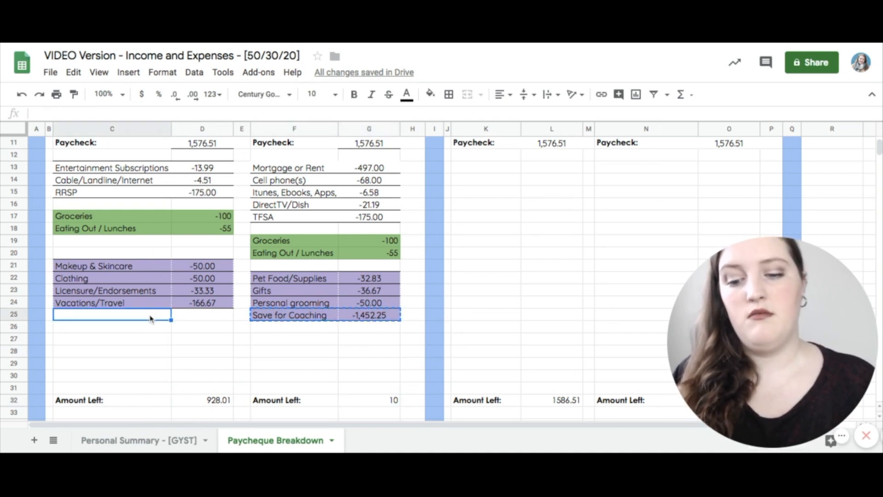
key("ctrl+v")
left_click(209, 401)
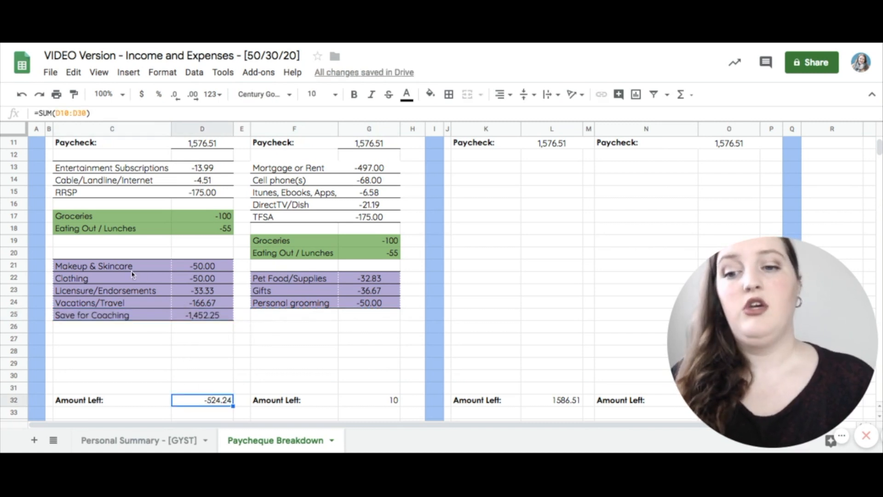
- Try moving Makeup & Skincare and Clothing from the 02/15/19 section to the 02/28/19 section
left_click_drag(129, 269, 202, 279)
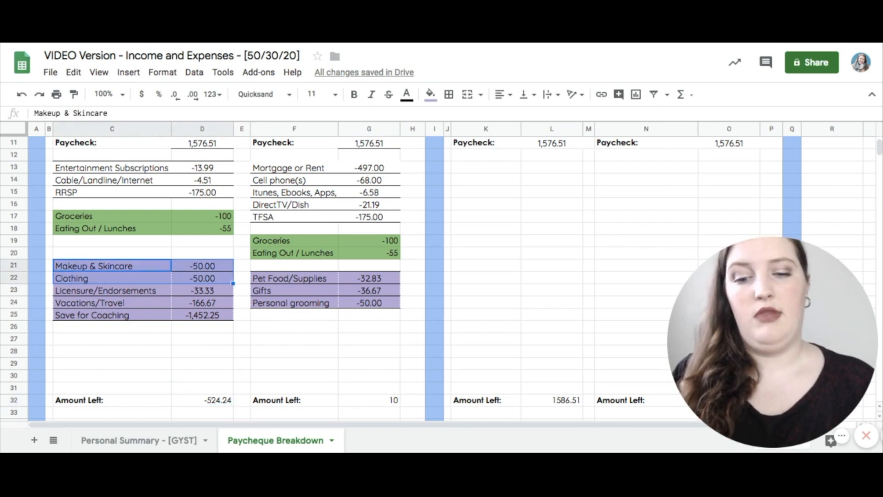
key("ctrl+c")
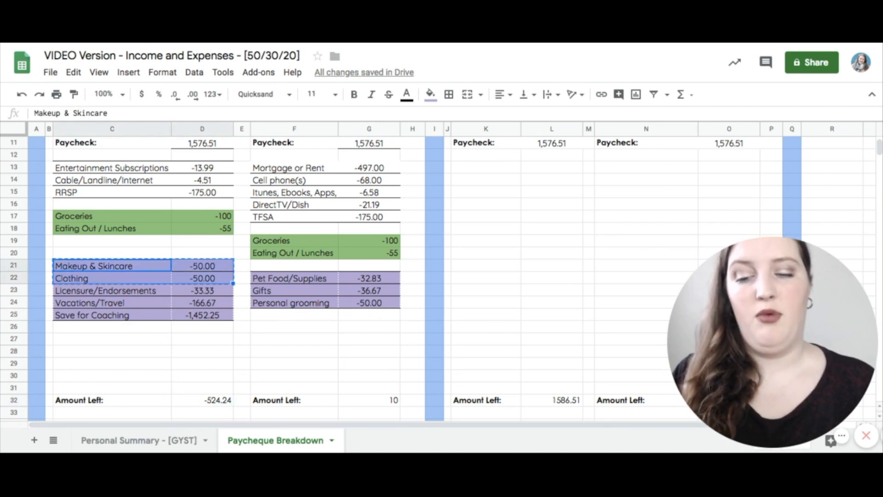
left_click(276, 321)
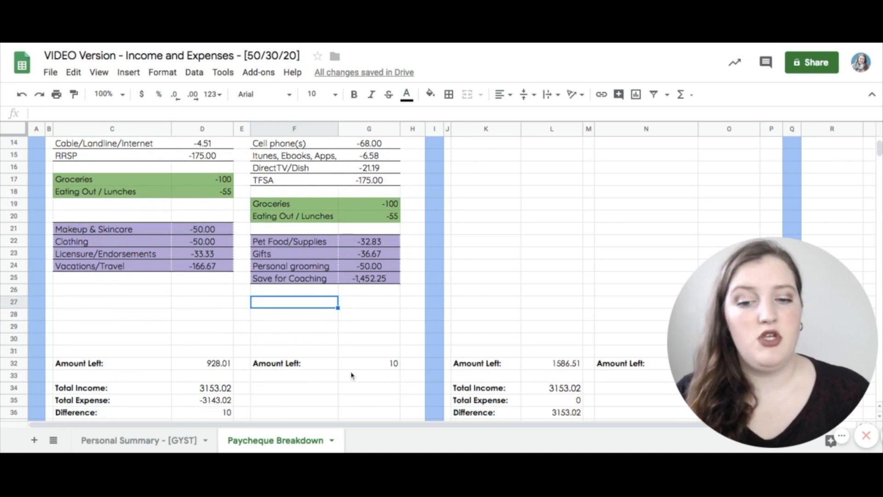
- Compare February's Total Expense on the Paycheque Breakdown sheet with TOTAL EXPENSES on the Personal Summary sheet
scroll(368, 380, "up", 1)
scroll(369, 380, "up", 4)
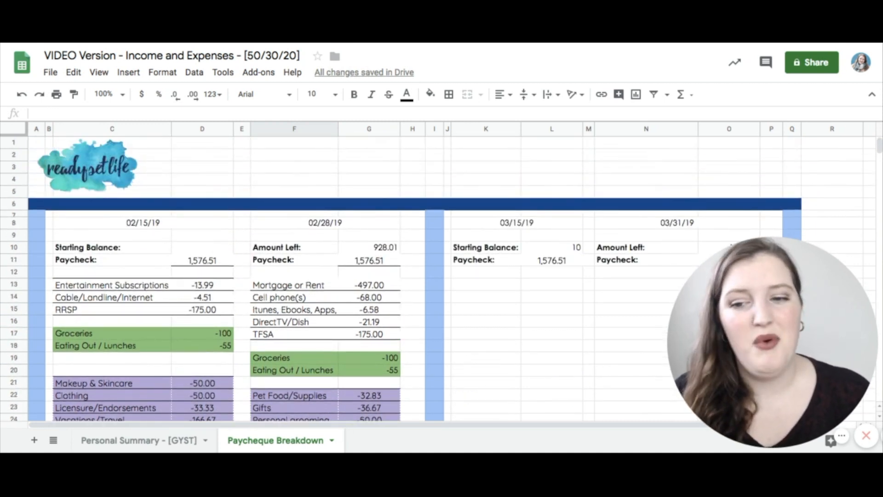
scroll(189, 343, "down", 6)
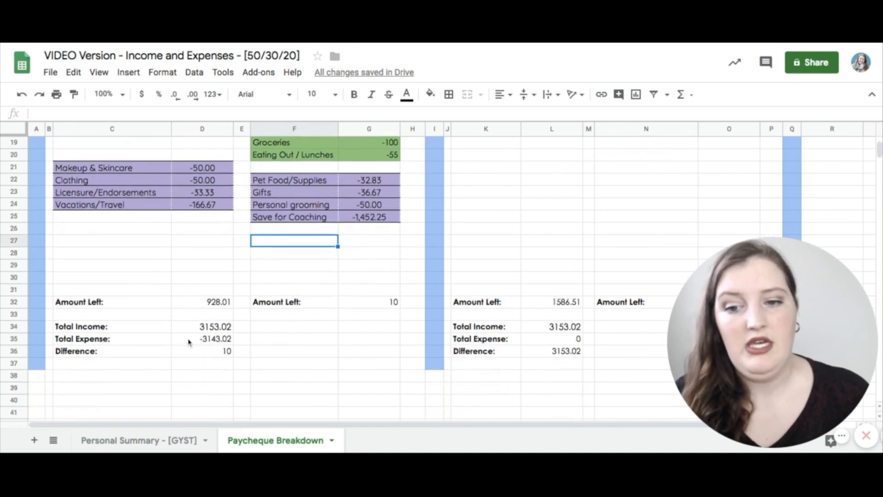
left_click(189, 342)
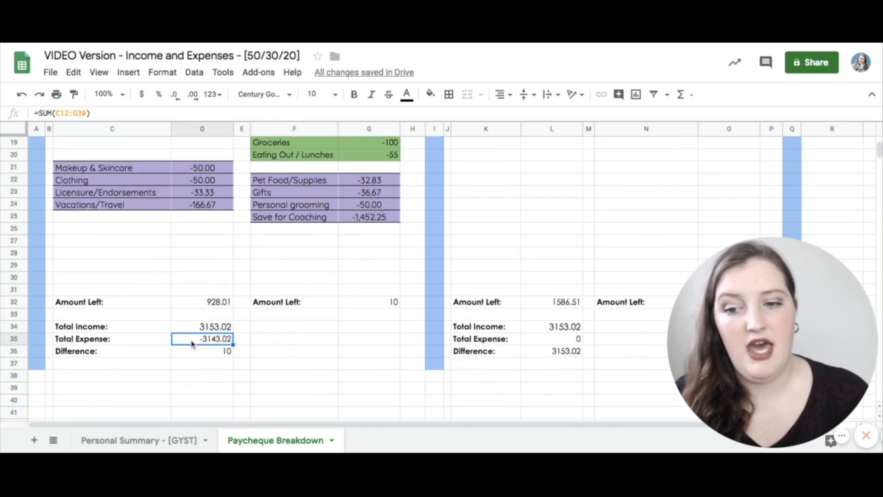
left_click(180, 440)
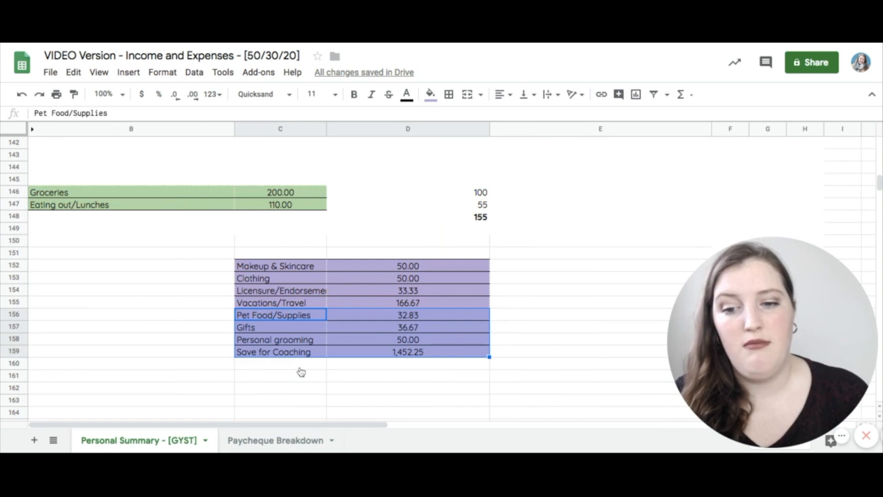
scroll(290, 340, "up", 5)
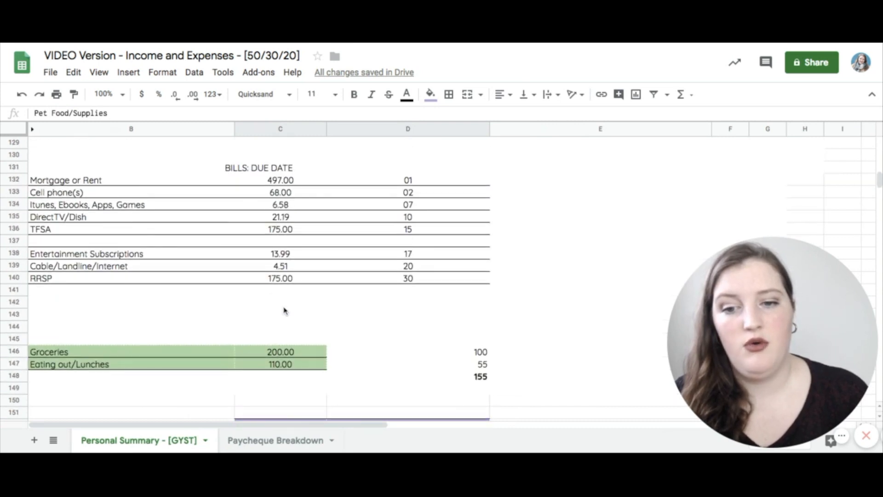
scroll(284, 311, "up", 3)
scroll(272, 244, "up", 1)
left_click(287, 201)
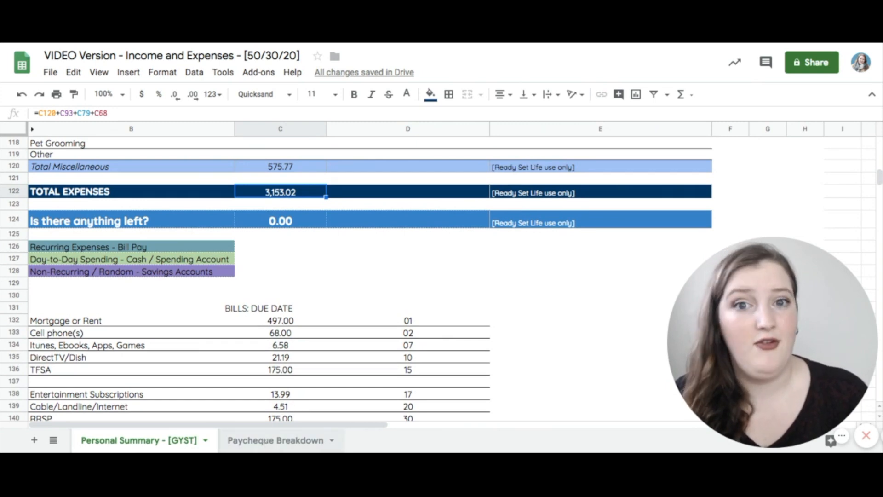
- Fill the Public Transit [TTC] row on the Personal Summary sheet with the purple used for savings expenses
scroll(252, 317, "up", 3)
scroll(252, 317, "up", 10)
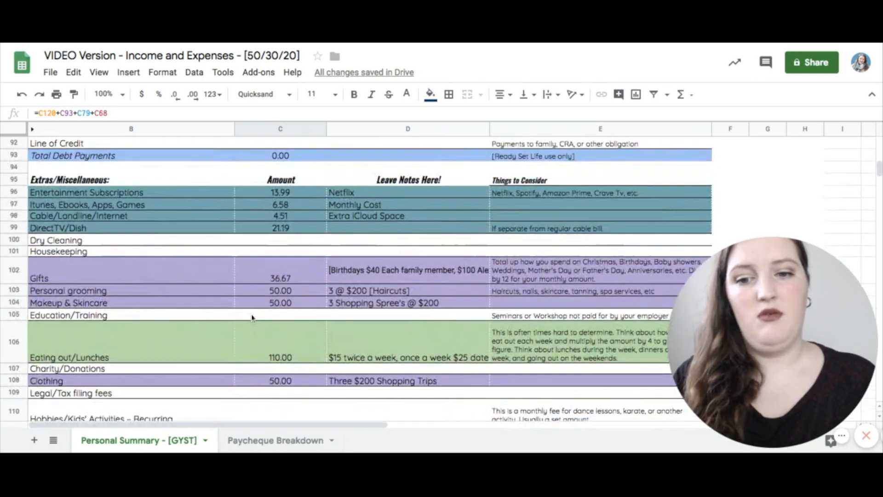
scroll(205, 313, "up", 18)
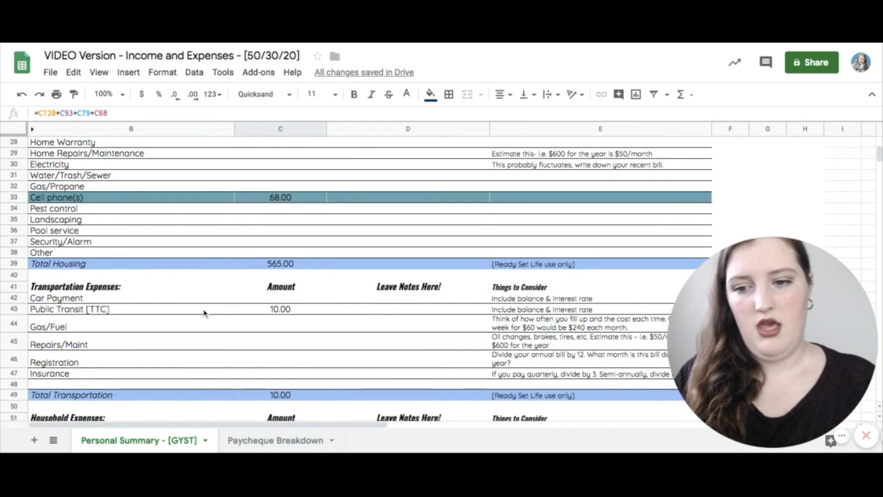
left_click(205, 309)
key("shift+Right")
key("shift+Right")
key("shift+Right")
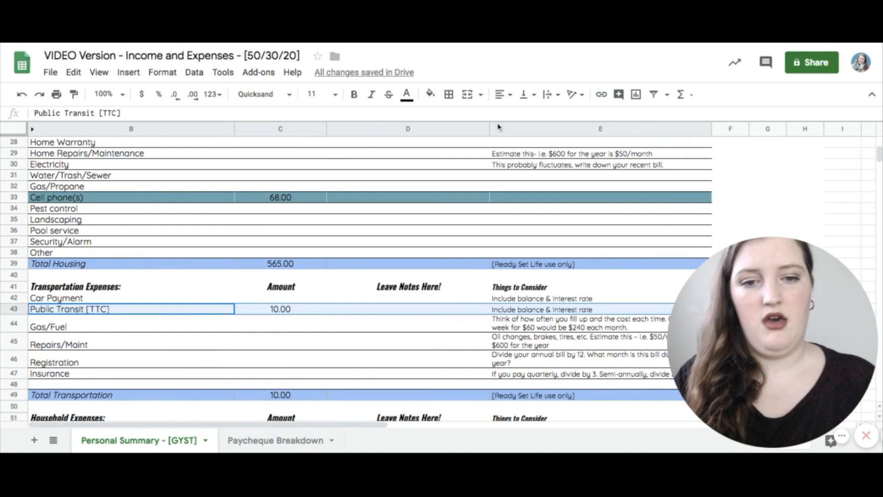
left_click(430, 94)
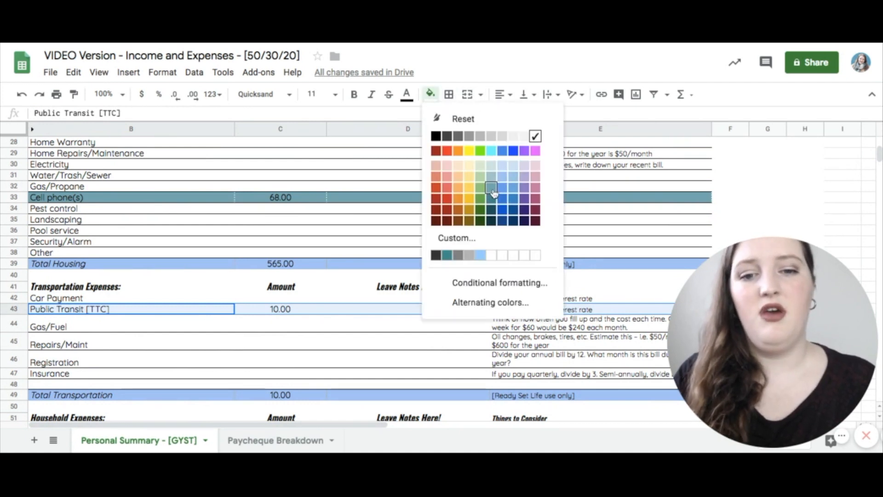
left_click(525, 187)
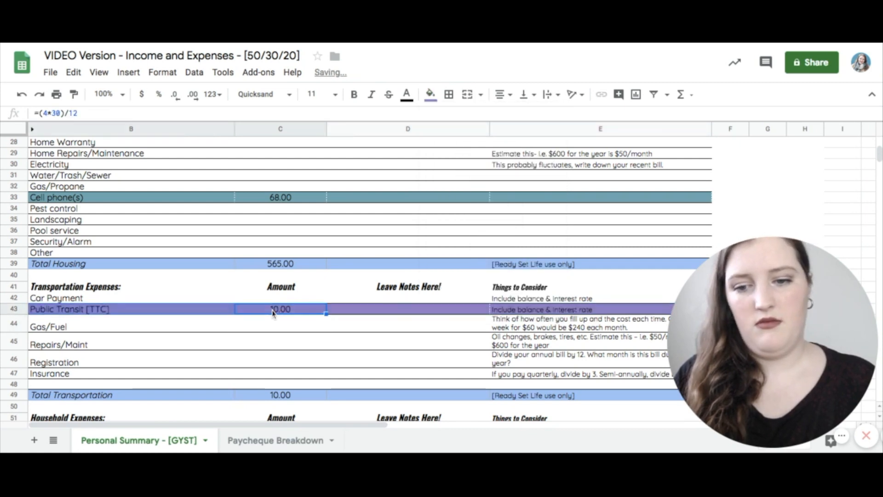
- Add Public Transit [TTC] at -10.00 in C25:D25 under 02/15/19 on the Paycheque Breakdown sheet
left_click(276, 441)
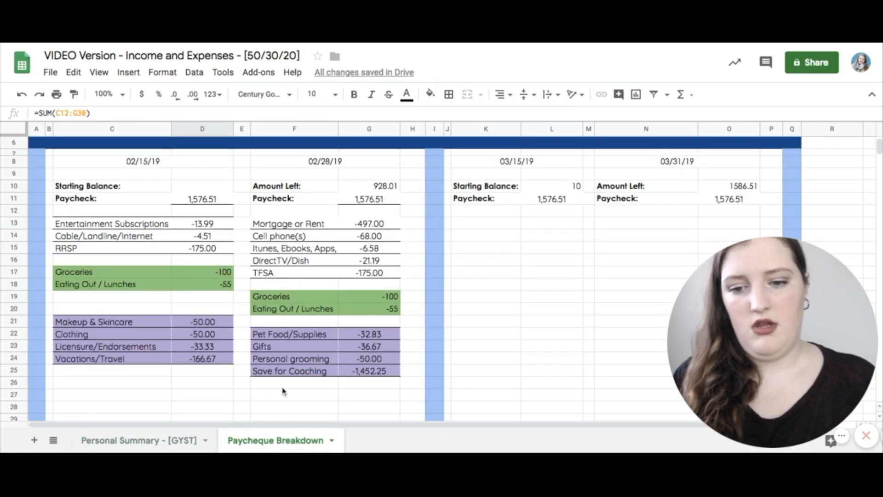
scroll(284, 391, "down", 3)
left_click(146, 291)
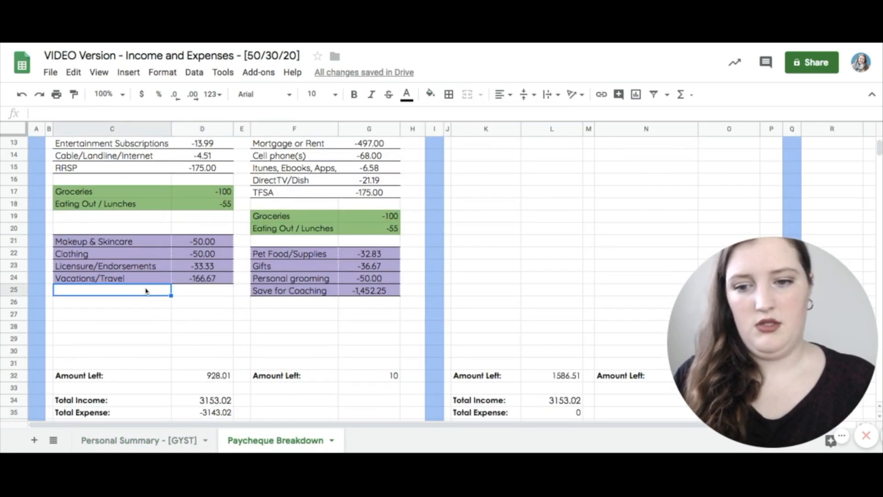
type("Public Transit [TTC]\t10.00")
left_click(183, 321)
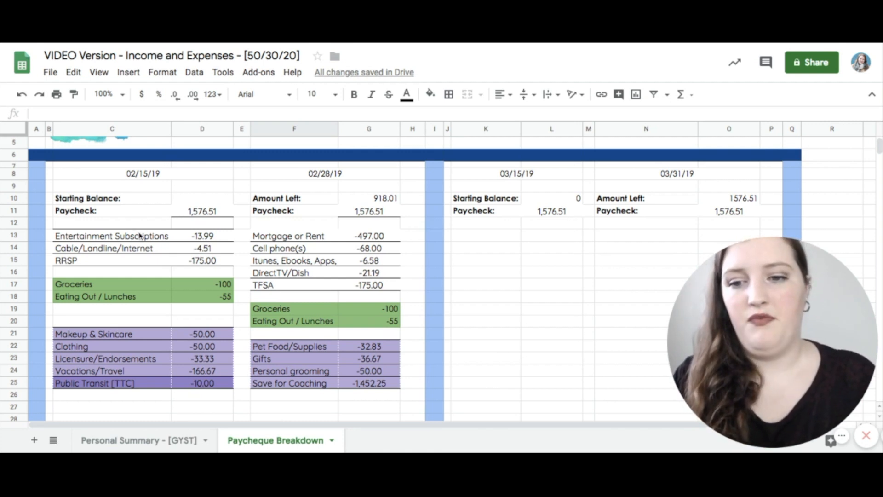
- Copy February's bills, spending and savings in C12:G25 into the March sections, starting at K12
mouse_move(124, 228)
left_mouse_down()
mouse_move(363, 371)
mouse_move(364, 383)
left_mouse_up()
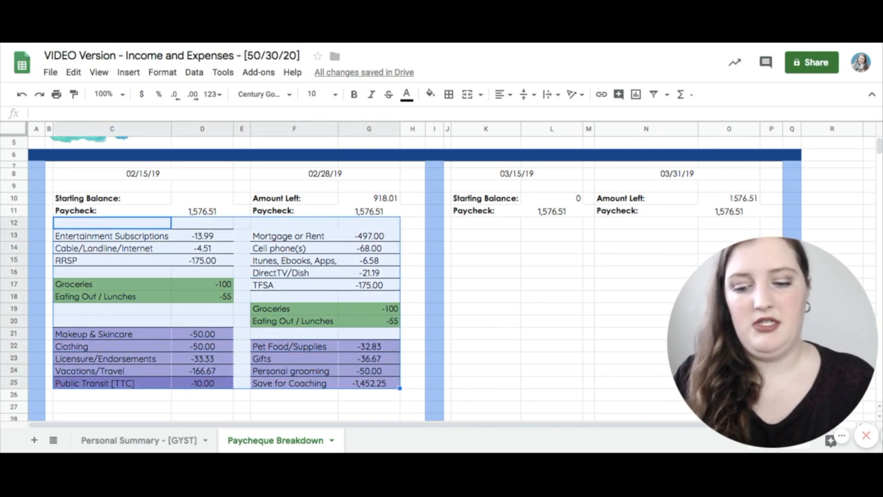
key("ctrl+c")
left_click(496, 235)
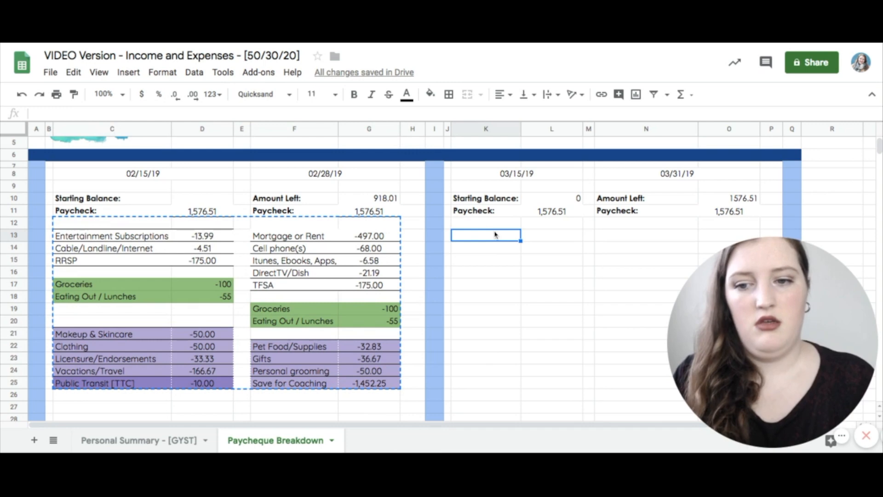
left_click(493, 225)
key("ctrl+v")
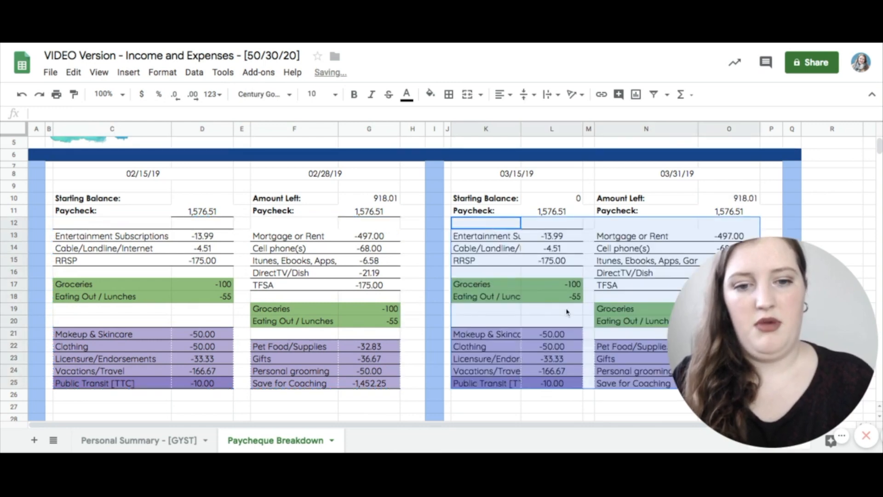
- Duplicate the whole March block, from its header bar at I6 through column Q, into the next month's space starting at Q6
scroll(566, 312, "right", 3)
left_click(488, 248)
scroll(350, 216, "up", 1)
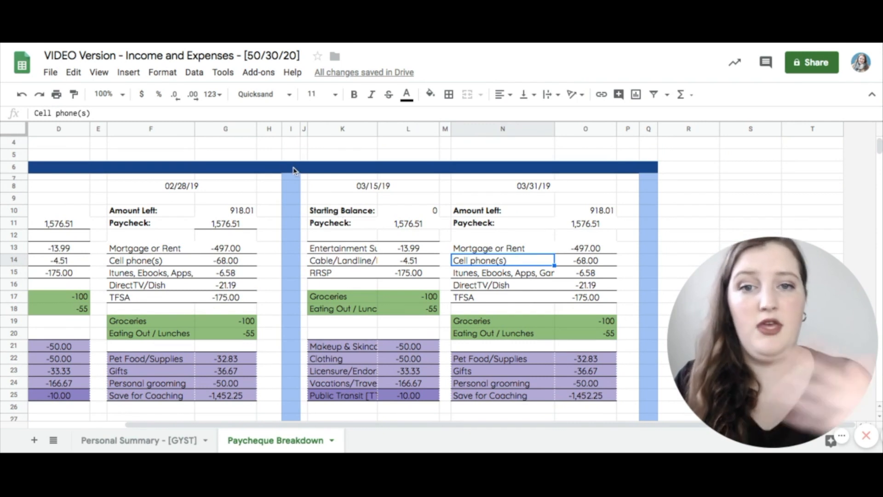
left_click_drag(293, 168, 651, 329)
key("super+c")
scroll(559, 332, "up", 5)
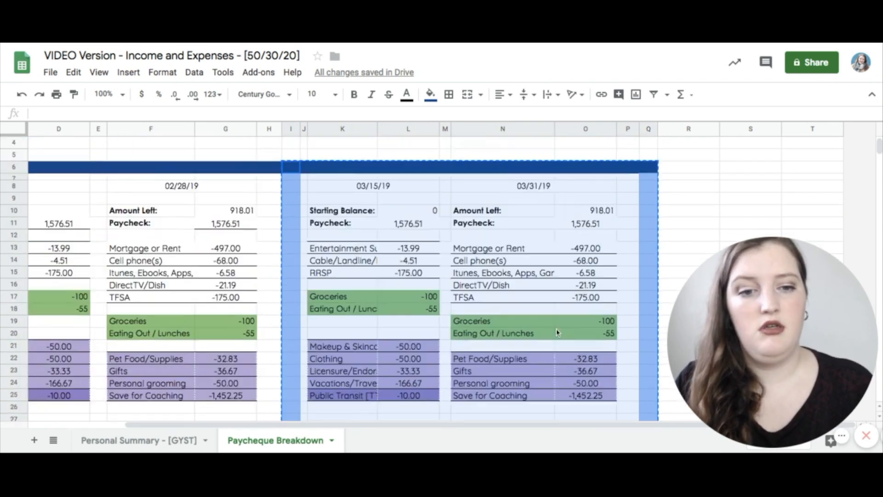
left_click(649, 205)
key("super+v")
scroll(650, 205, "right", 6)
left_click(726, 207)
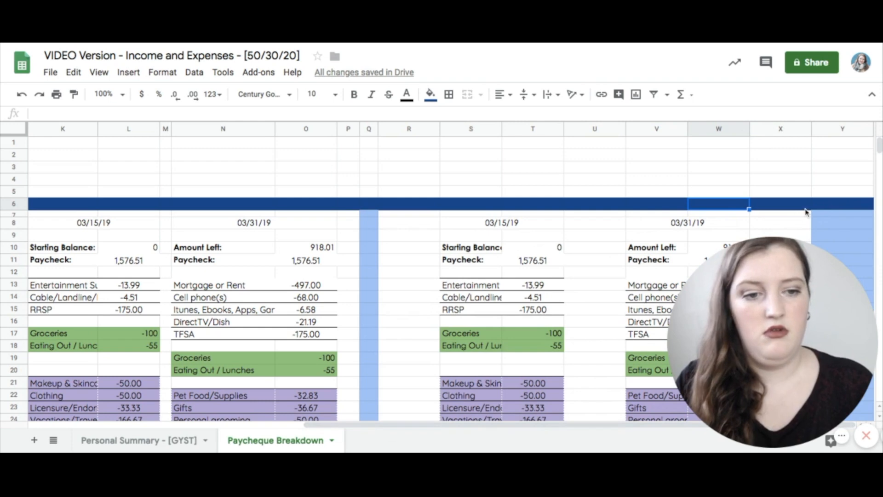
left_click(828, 206)
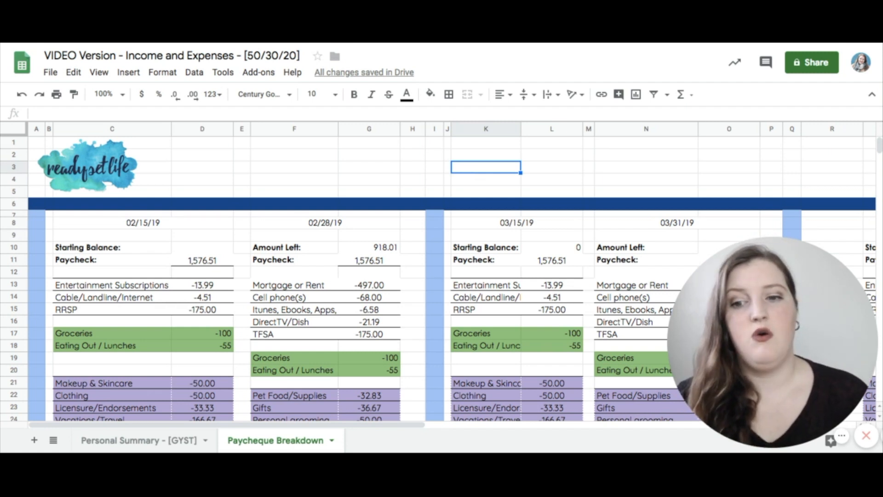
- Review the bills, day-to-day spending and savings groups assigned to the 02/15/19 and 02/28/19 paycheques
scroll(137, 217, "down", 1)
left_click(136, 214)
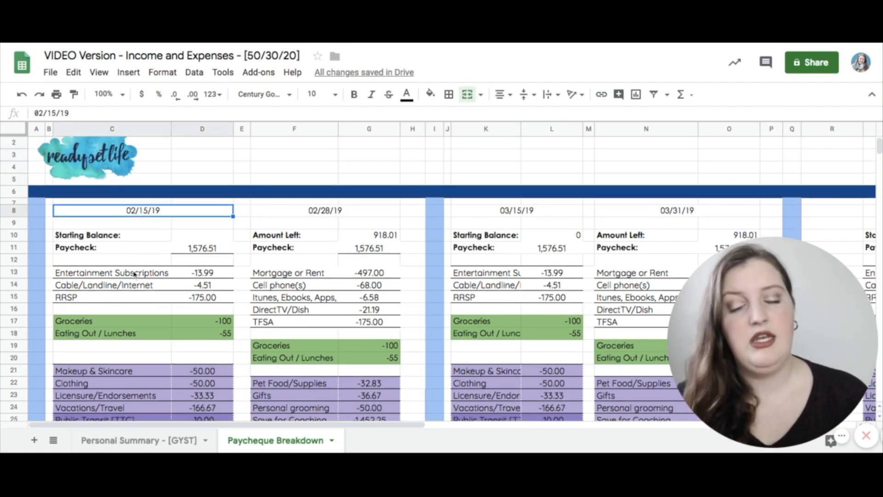
scroll(135, 275, "down", 1)
left_click_drag(113, 229, 202, 272)
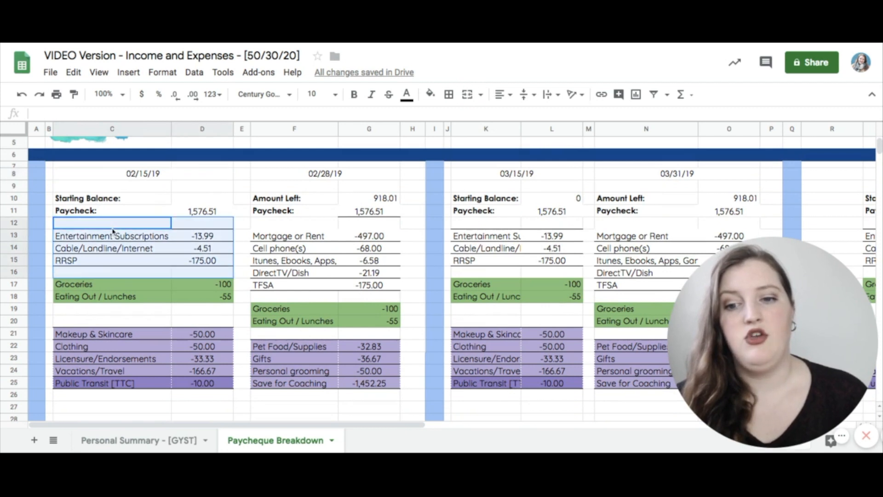
mouse_move(149, 285)
left_mouse_down()
mouse_move(189, 286)
mouse_move(198, 296)
left_mouse_up()
mouse_move(138, 334)
left_mouse_down()
mouse_move(188, 335)
mouse_move(203, 383)
left_mouse_up()
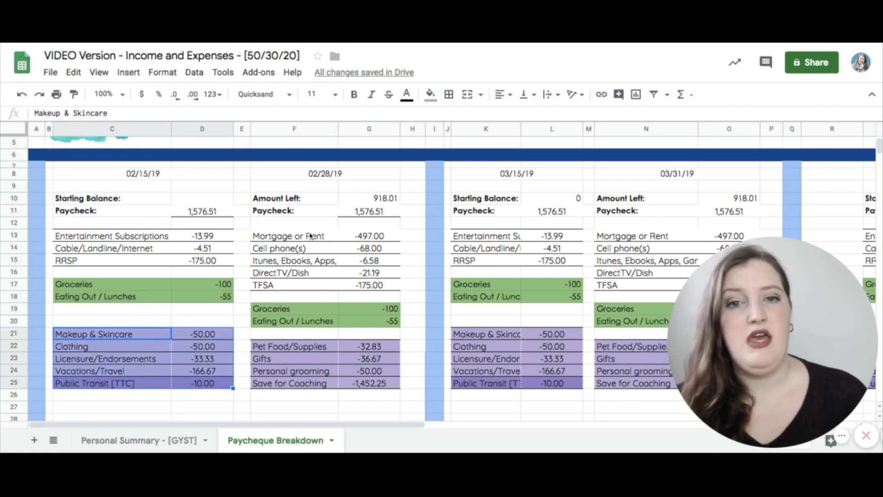
mouse_move(310, 235)
left_mouse_down()
mouse_move(331, 236)
mouse_move(368, 260)
mouse_move(368, 285)
left_mouse_up()
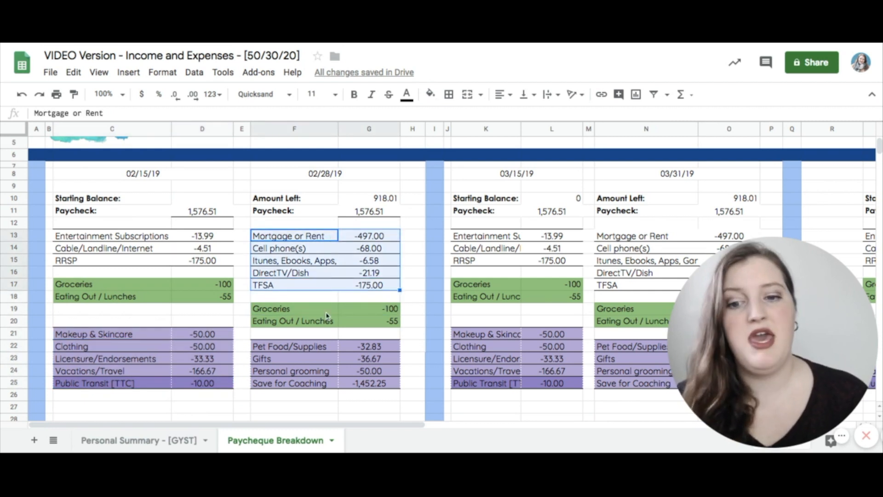
left_click_drag(315, 312, 369, 321)
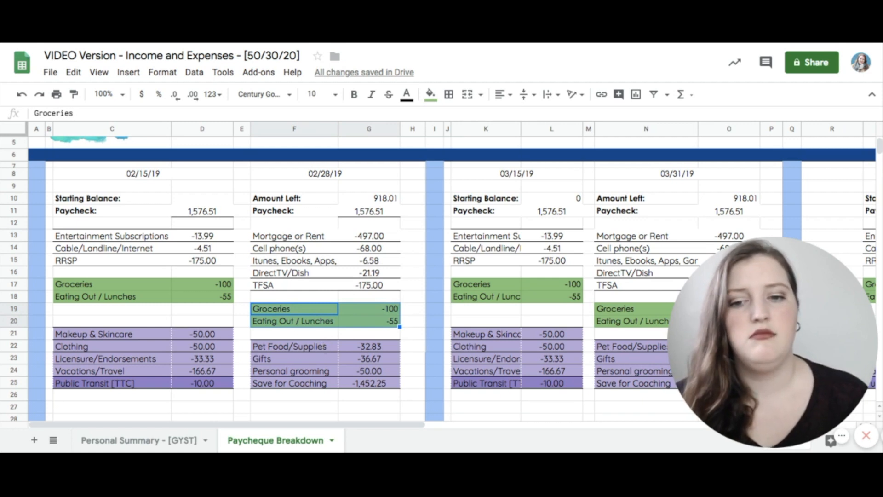
left_click_drag(294, 346, 368, 383)
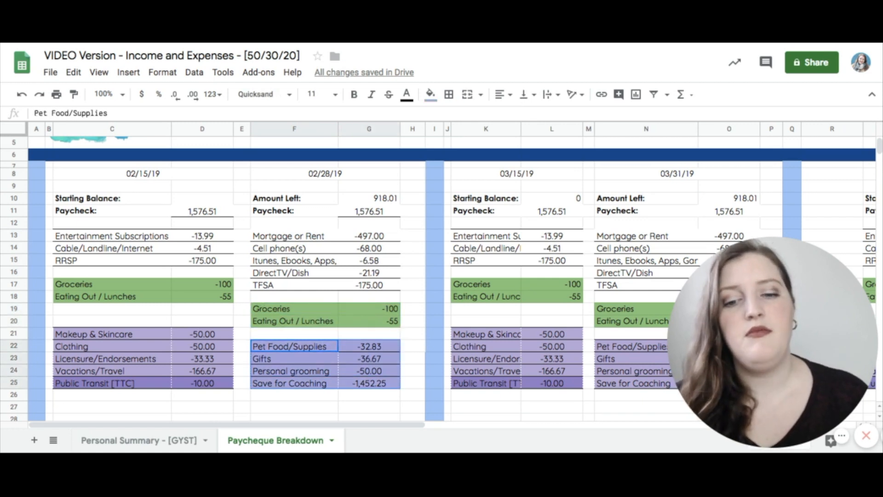
left_click(370, 407)
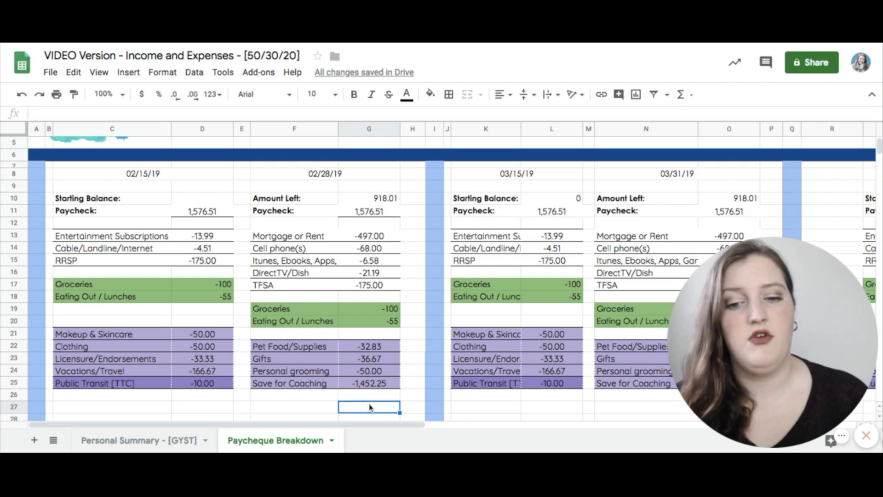
scroll(442, 276, "up", 1)
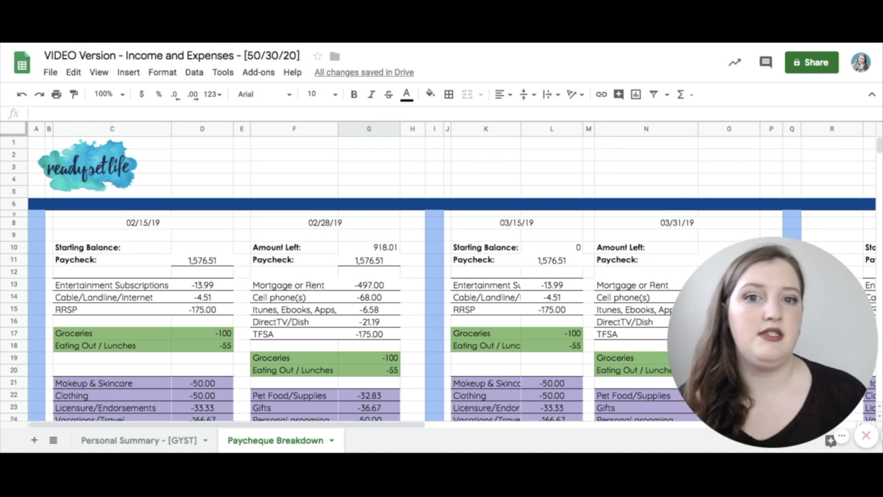
- Look through the colour-coded expense categories on the Personal Summary sheet and return to the Paycheque Breakdown sheet
left_click(152, 440)
scroll(272, 269, "up", 15)
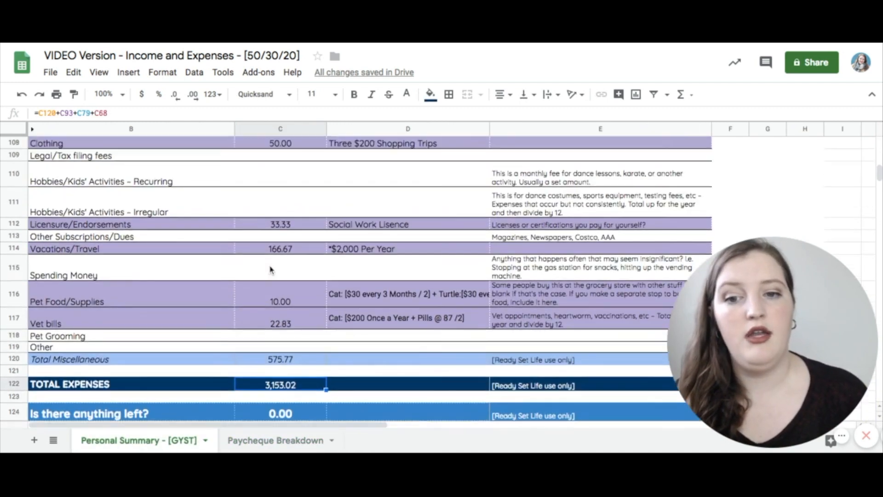
scroll(272, 269, "up", 6)
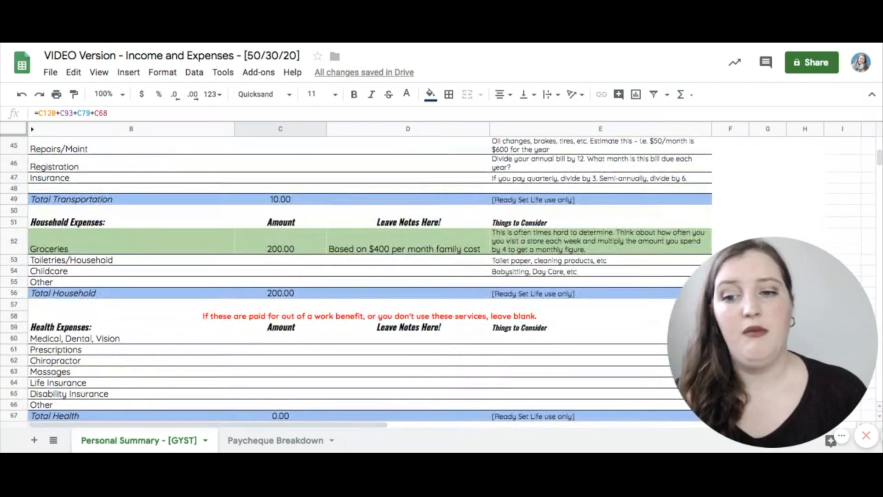
scroll(271, 269, "down", 12)
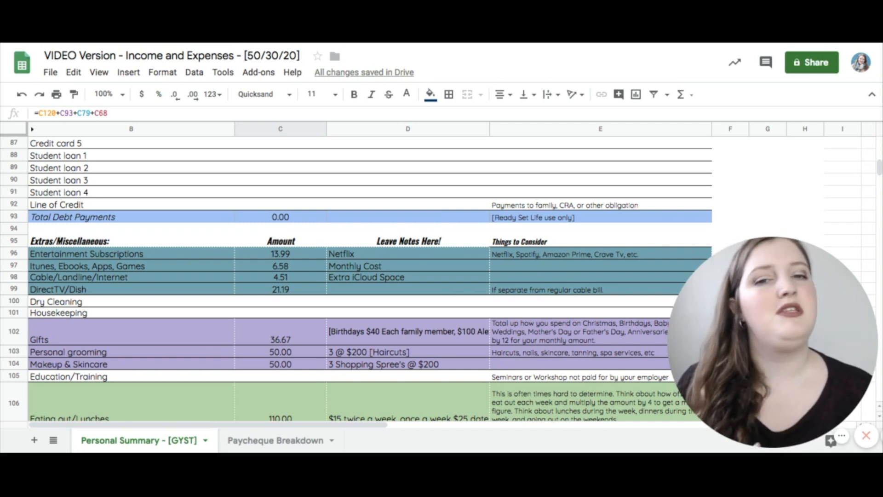
left_click(278, 441)
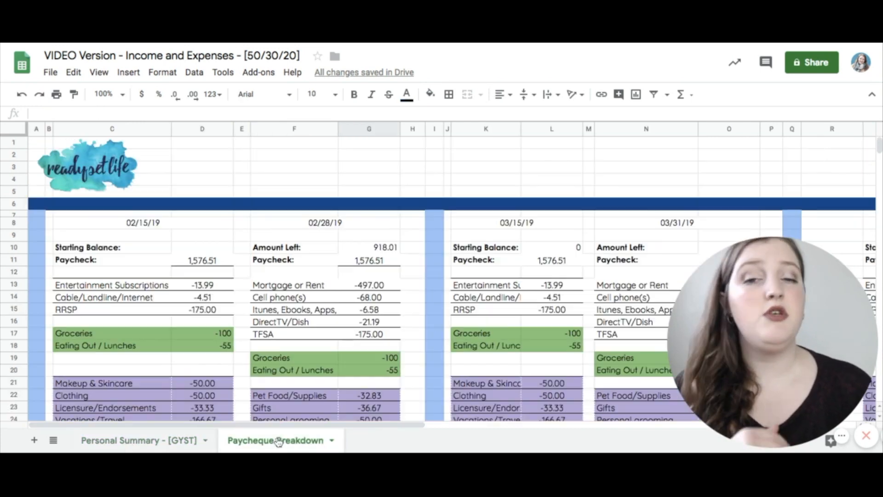